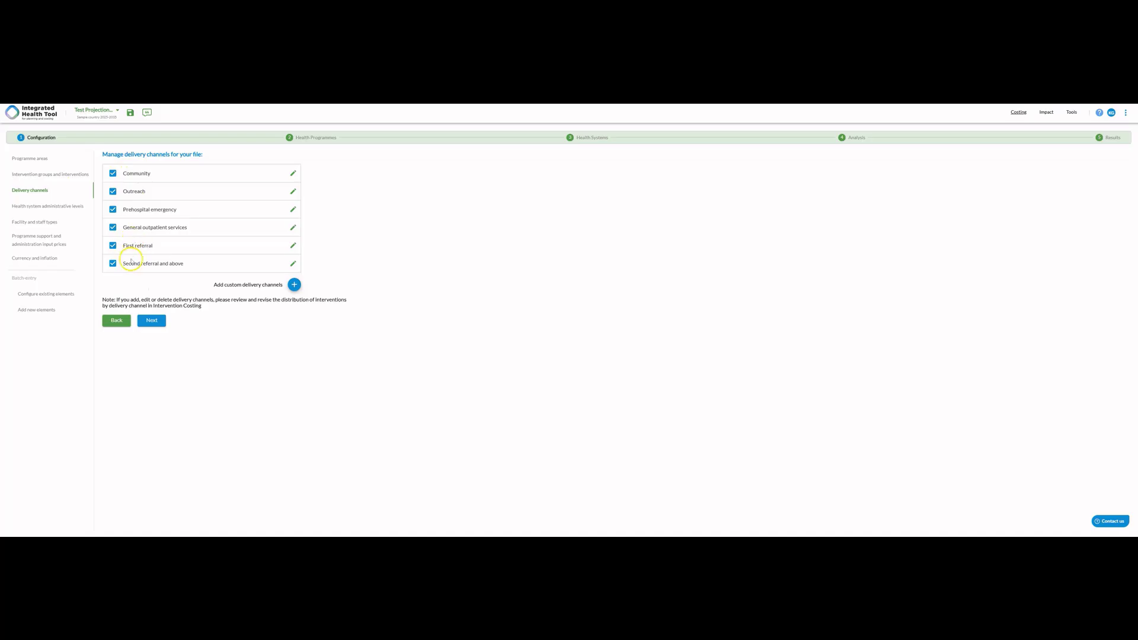
- Rename the Community delivery channel as Community/Society
left_click(292, 173)
left_click(223, 172)
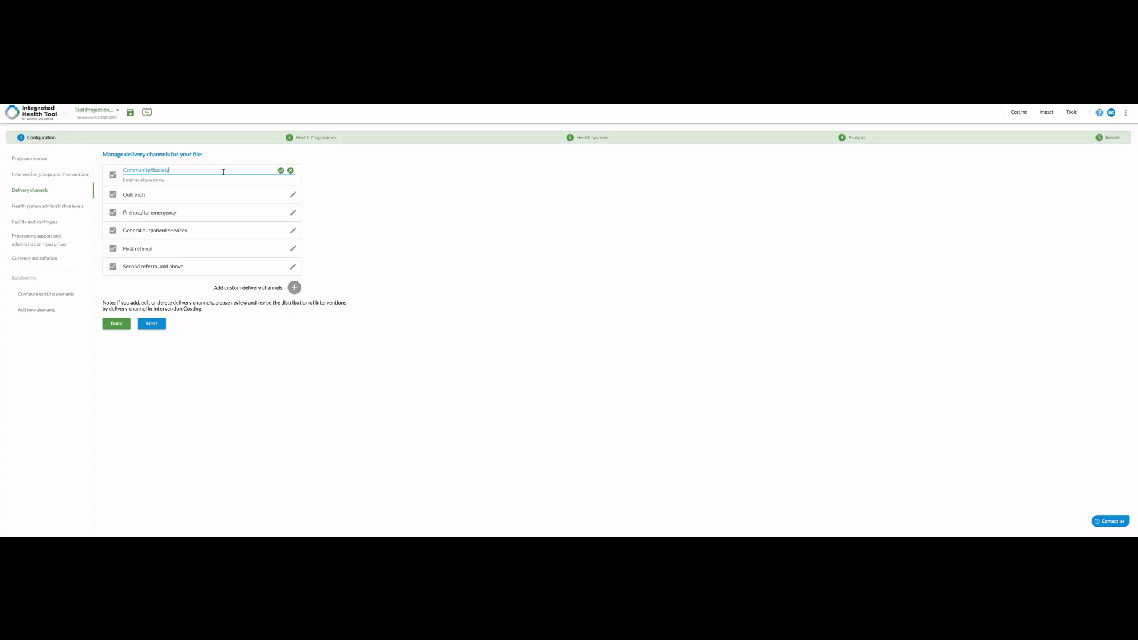
left_click(280, 170)
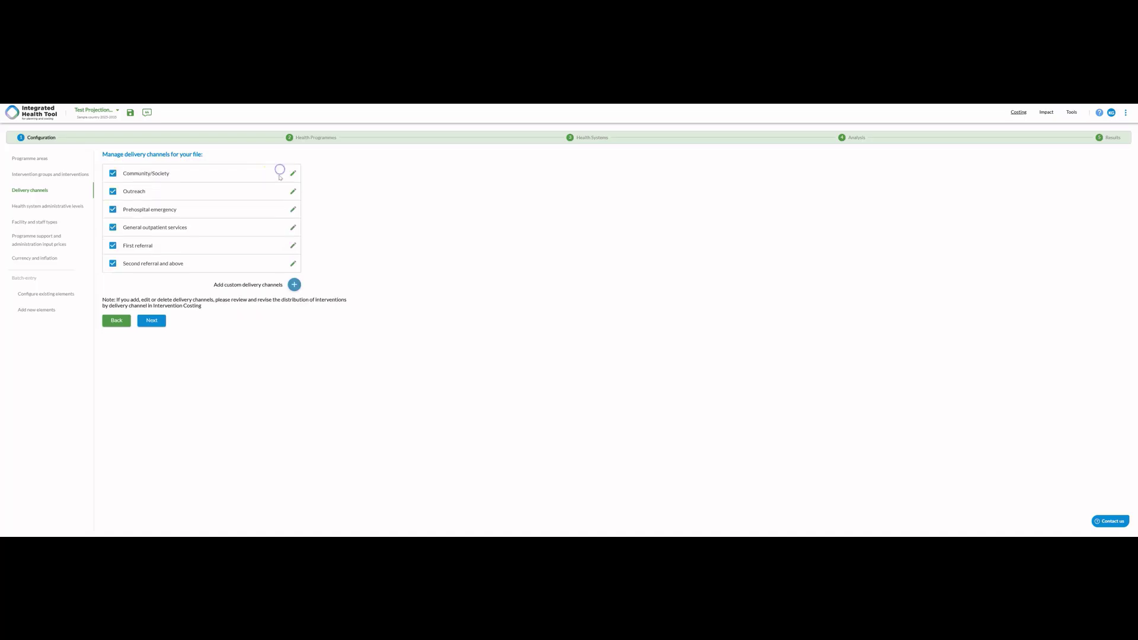
- Add a custom delivery channel named Test Delivery Channel 1
left_click(294, 284)
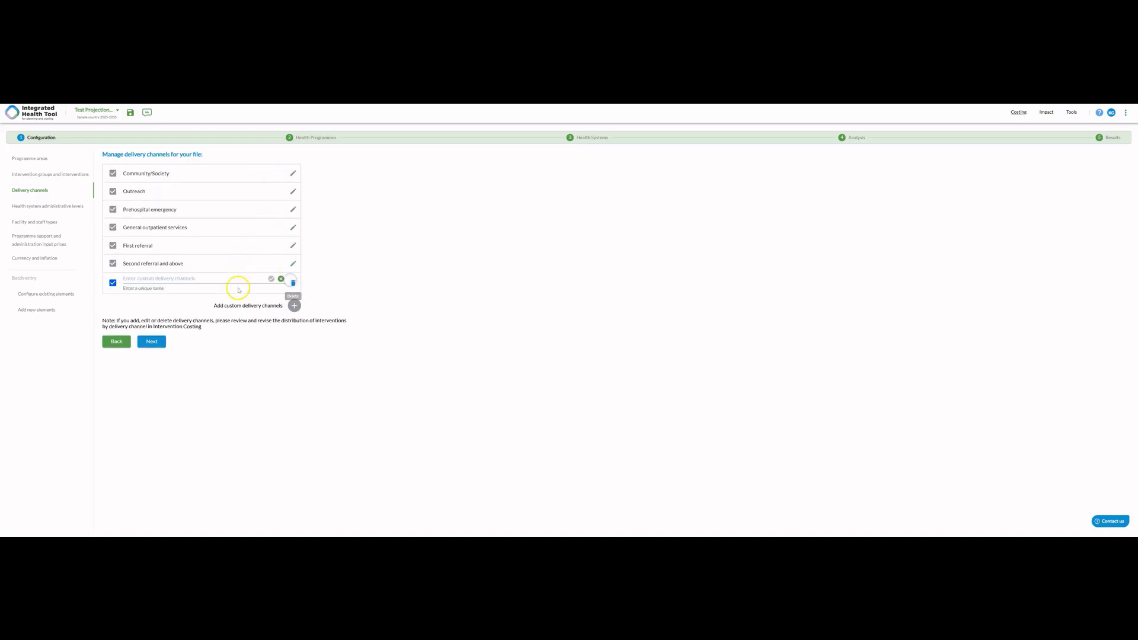
left_click(223, 278)
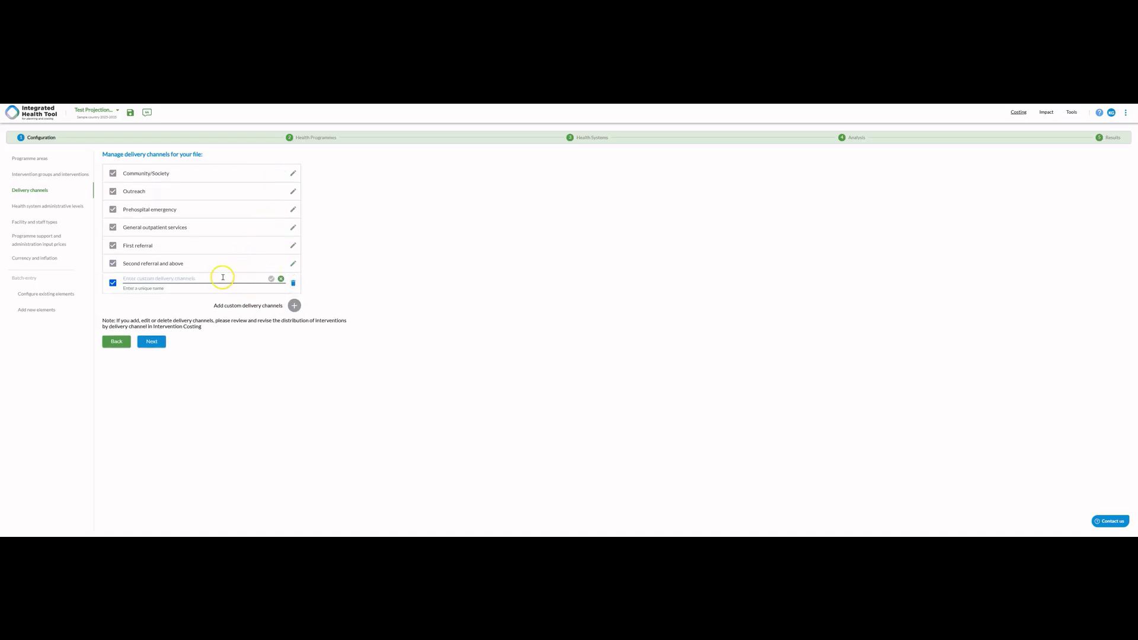
type("Test Delivery Channel 1")
left_click(270, 278)
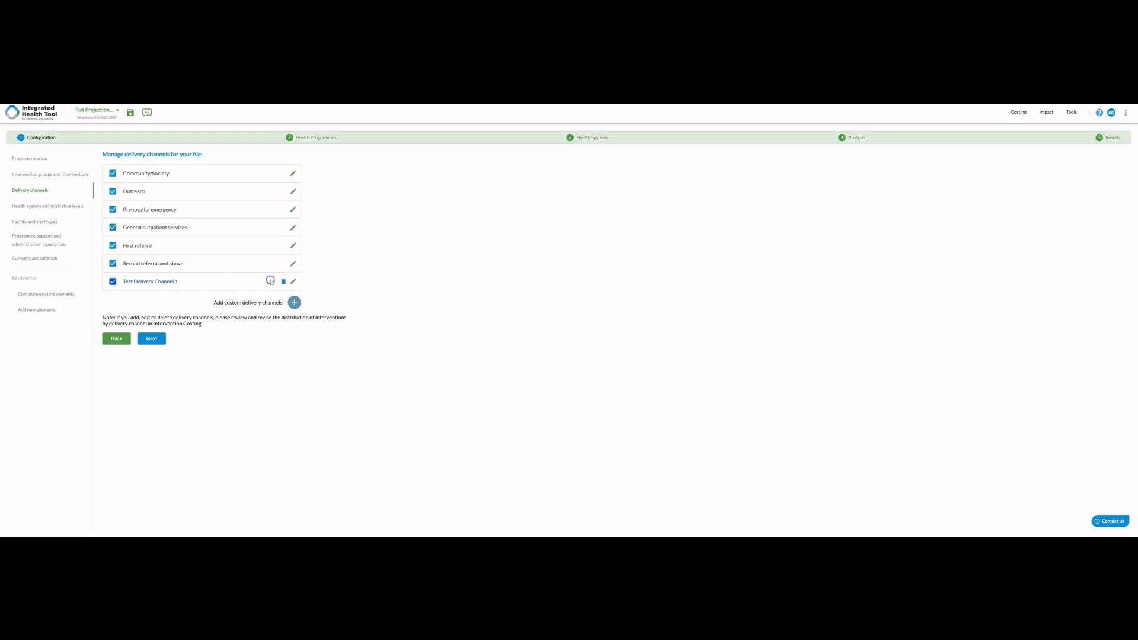
- Proceed to the health system administrative levels and rename Admin level 4 as Town and Admin level 5 as Village
left_click(152, 340)
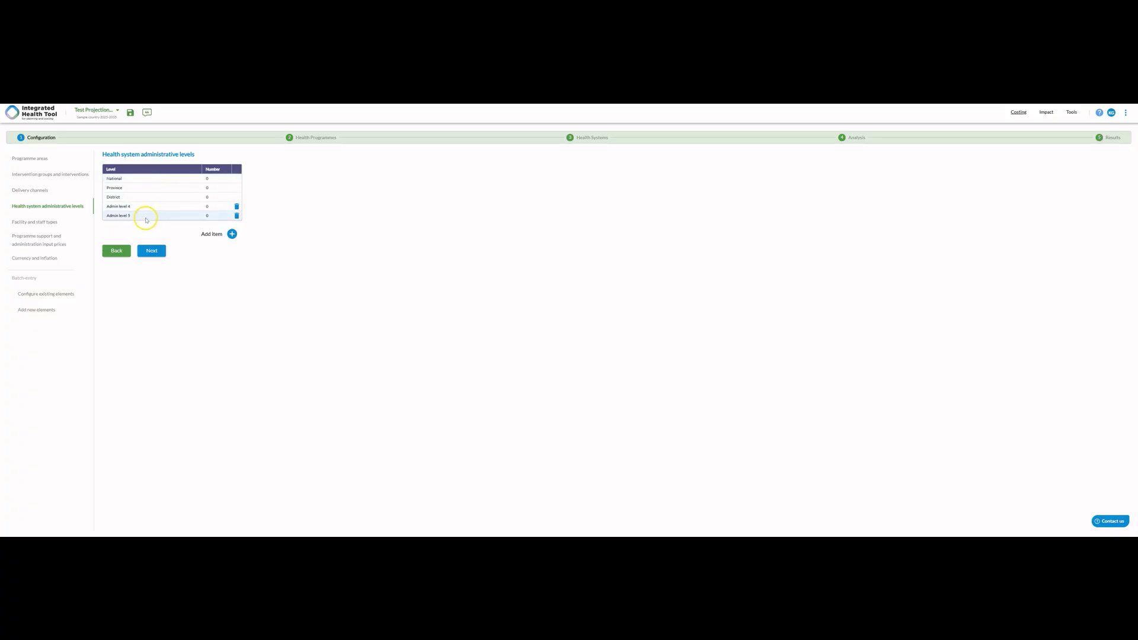
left_click(125, 207)
double_click(127, 207)
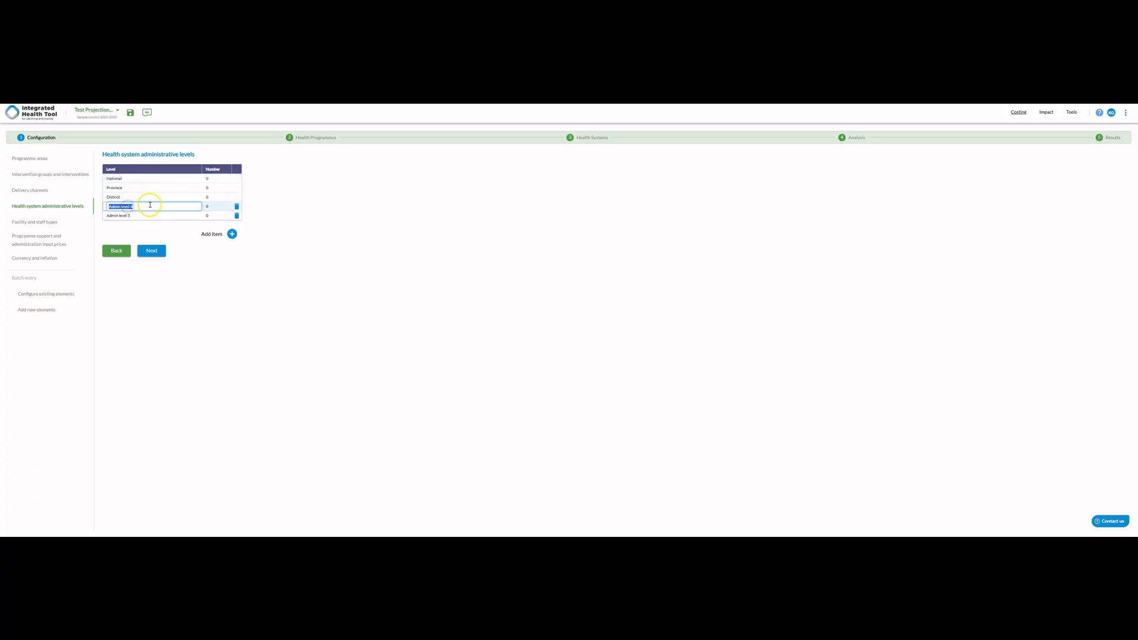
type("V")
double_click(127, 215)
type("Village")
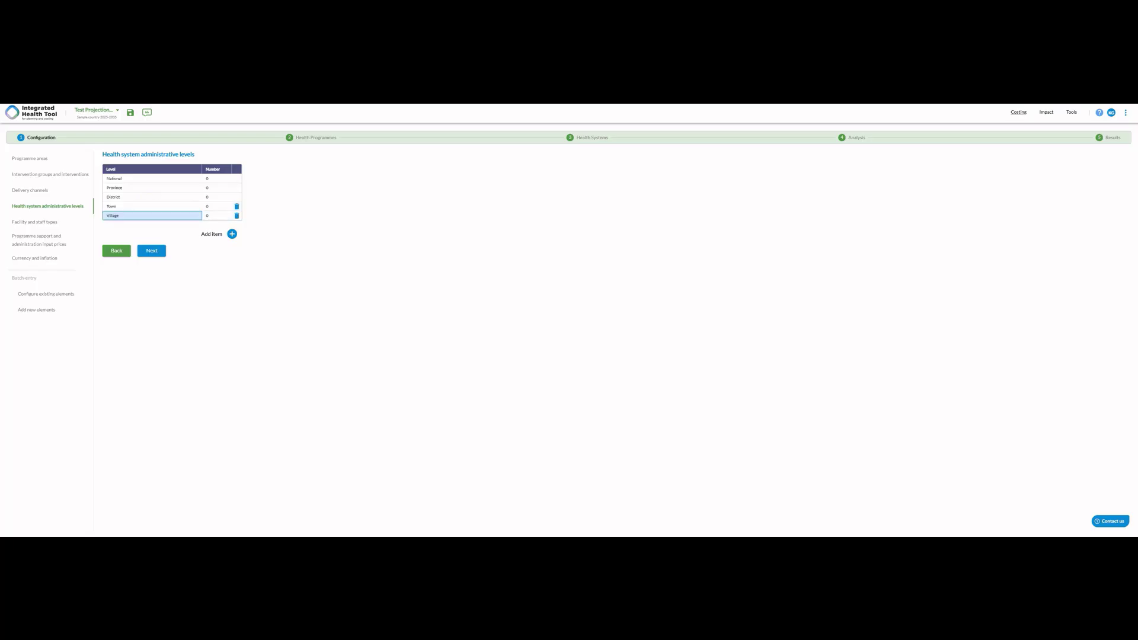
- Set the number of administrative units to 100 for National, 50 for Province and 25 for District
left_click(208, 179)
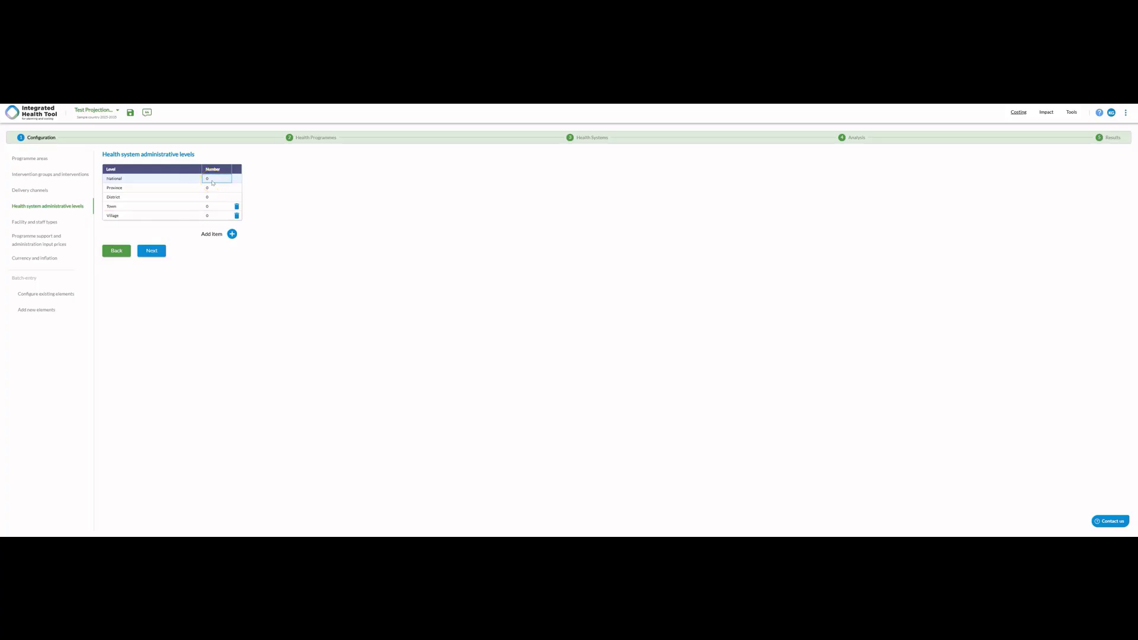
double_click(212, 180)
type("100")
left_click(207, 188)
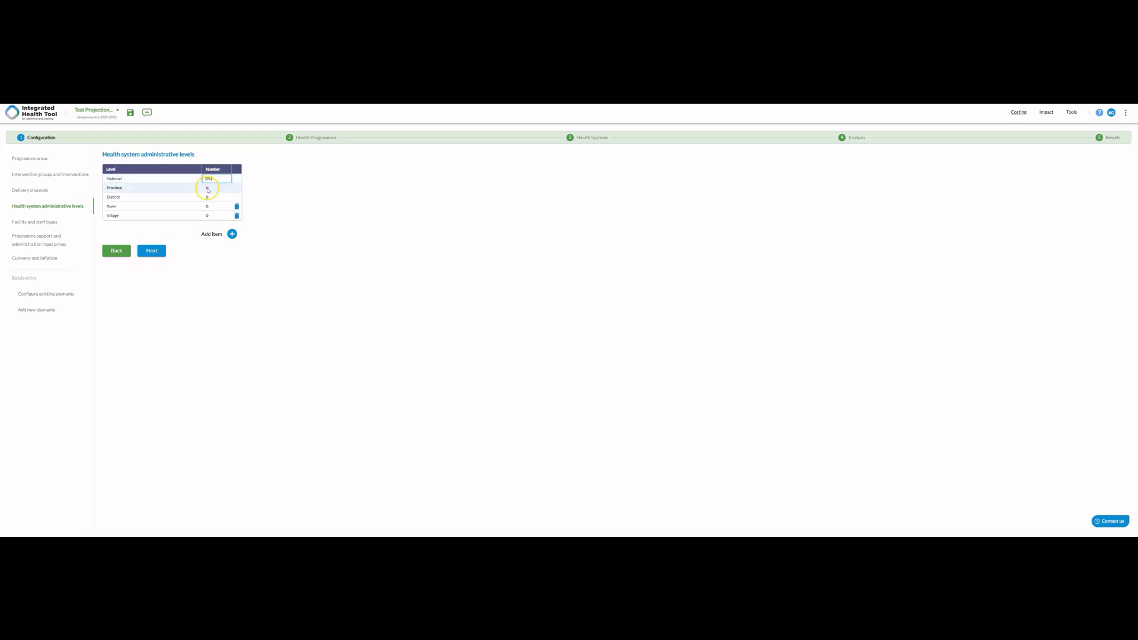
type("5")
left_click(212, 198)
type("2")
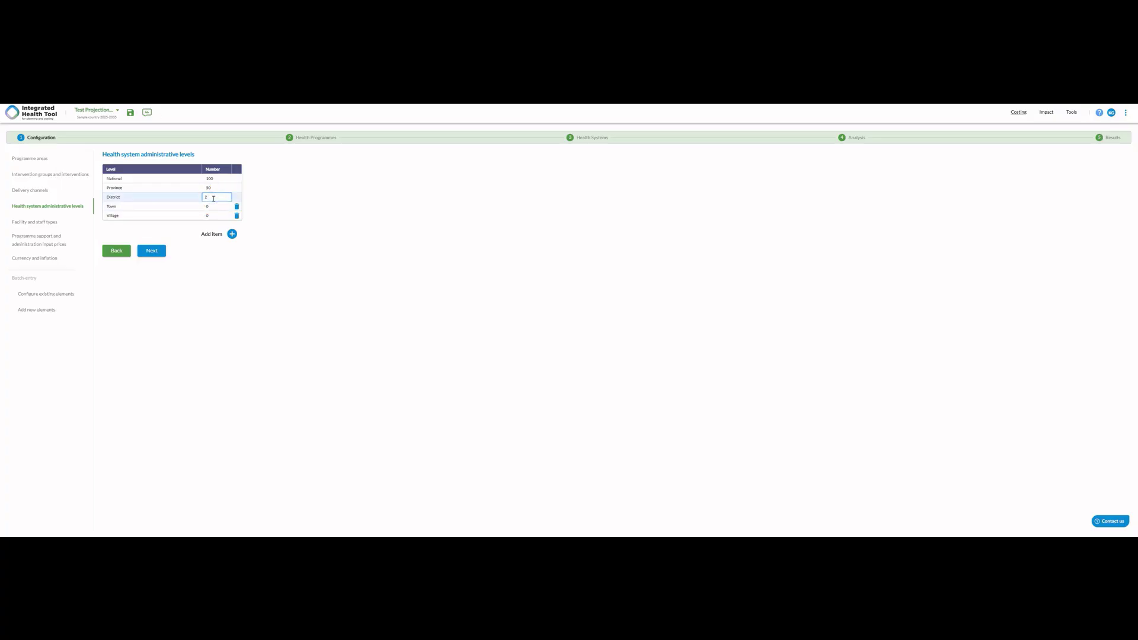
type("5")
- Set the number of administrative units to 250 for Town and 500 for Village
left_click(212, 205)
type("2")
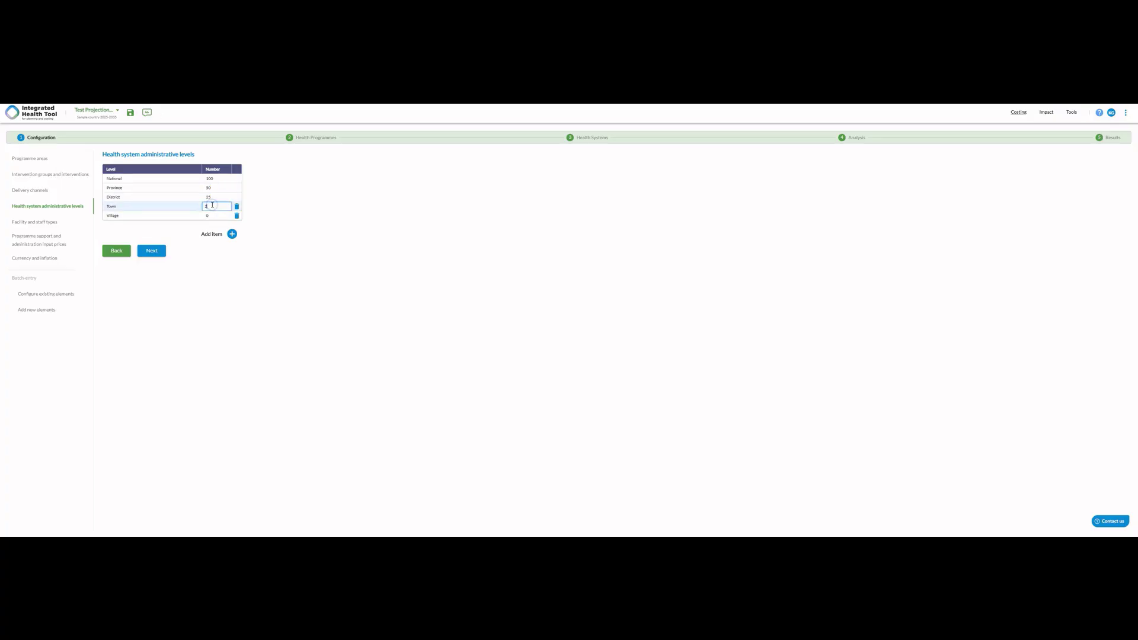
type("50")
left_click(209, 214)
type("1")
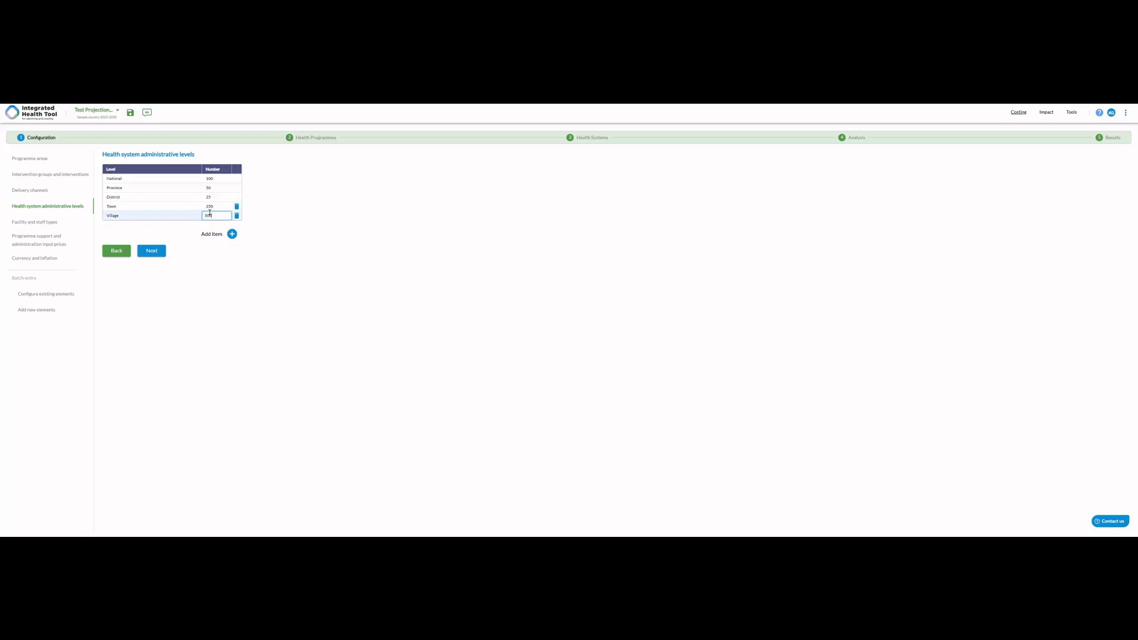
type("00")
left_click(246, 238)
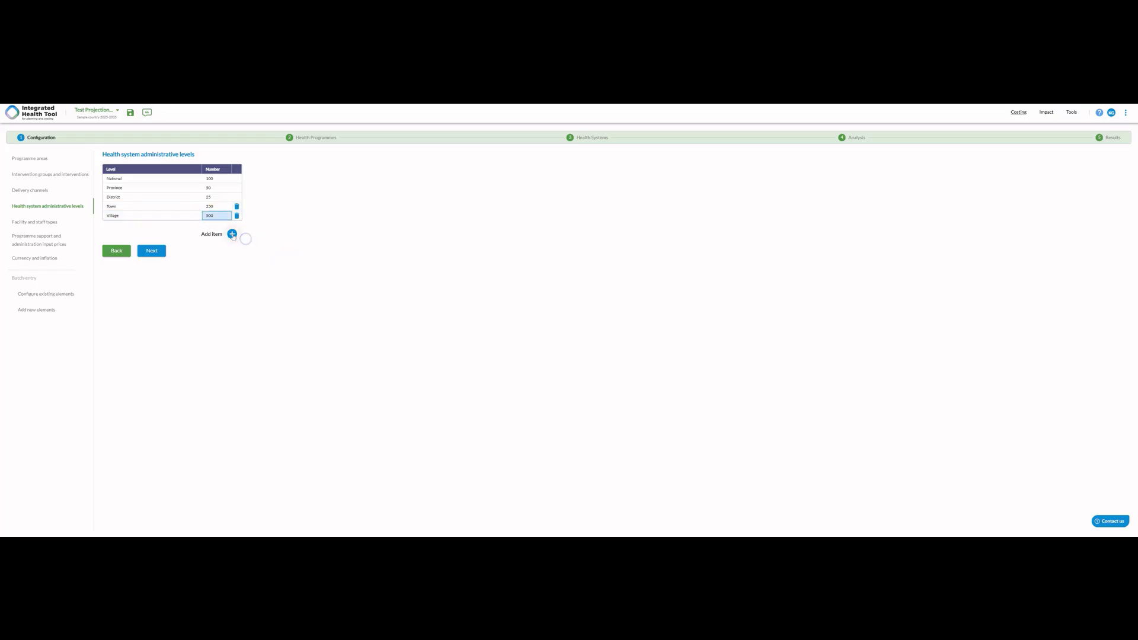
- Add a new administrative level named Test level 1 and set its number to 100
left_click(232, 234)
left_click(550, 325)
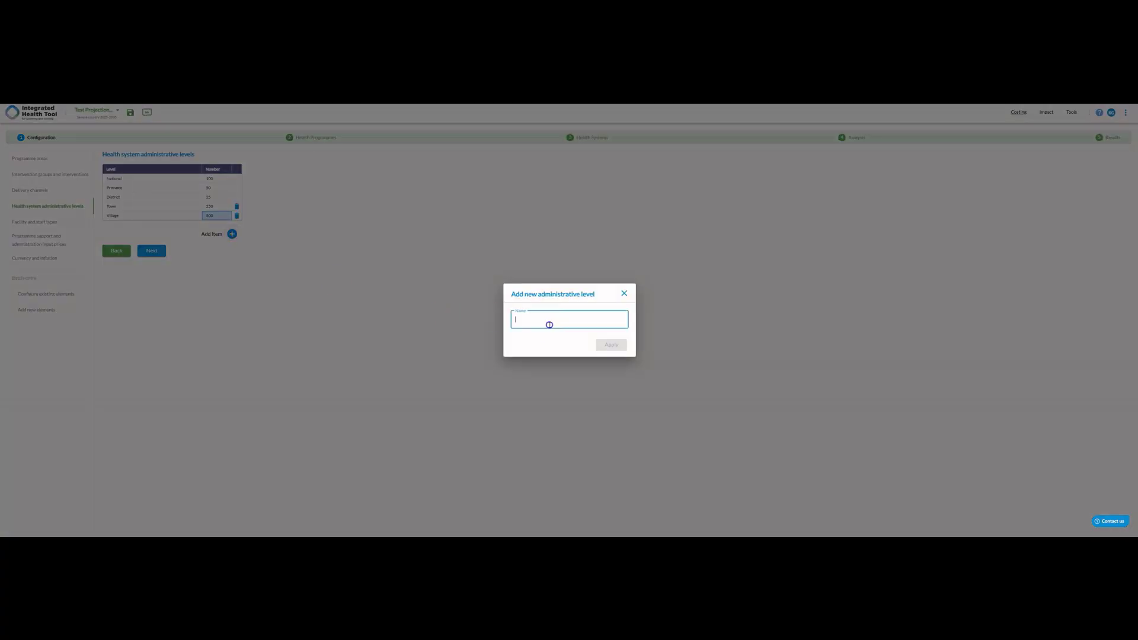
type("Test level 1")
left_click(611, 345)
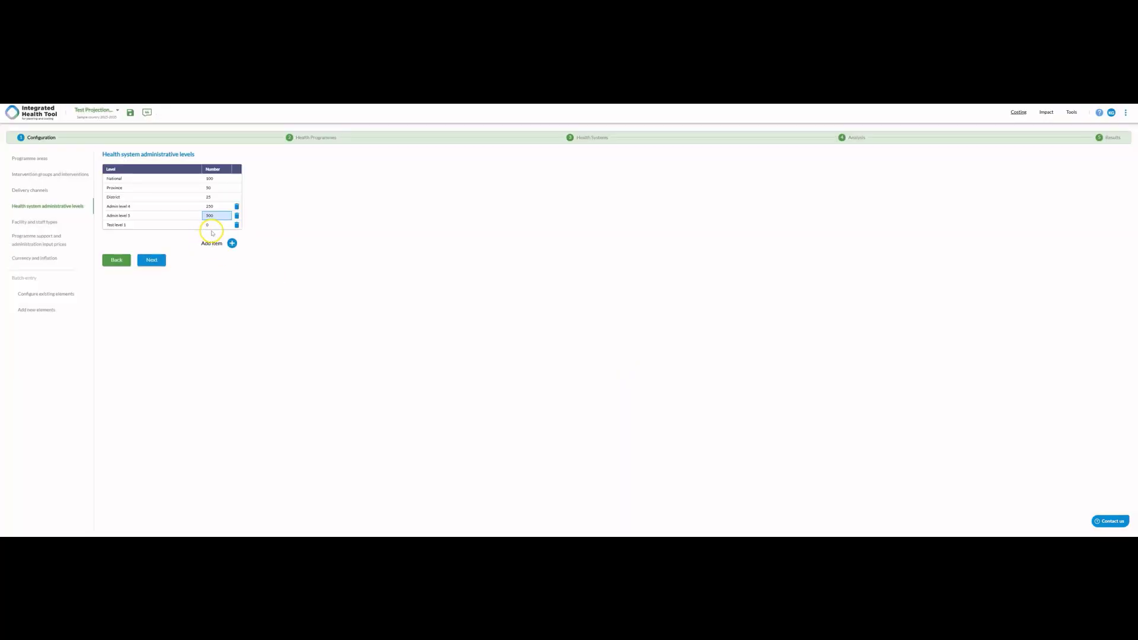
left_click(212, 227)
type("100")
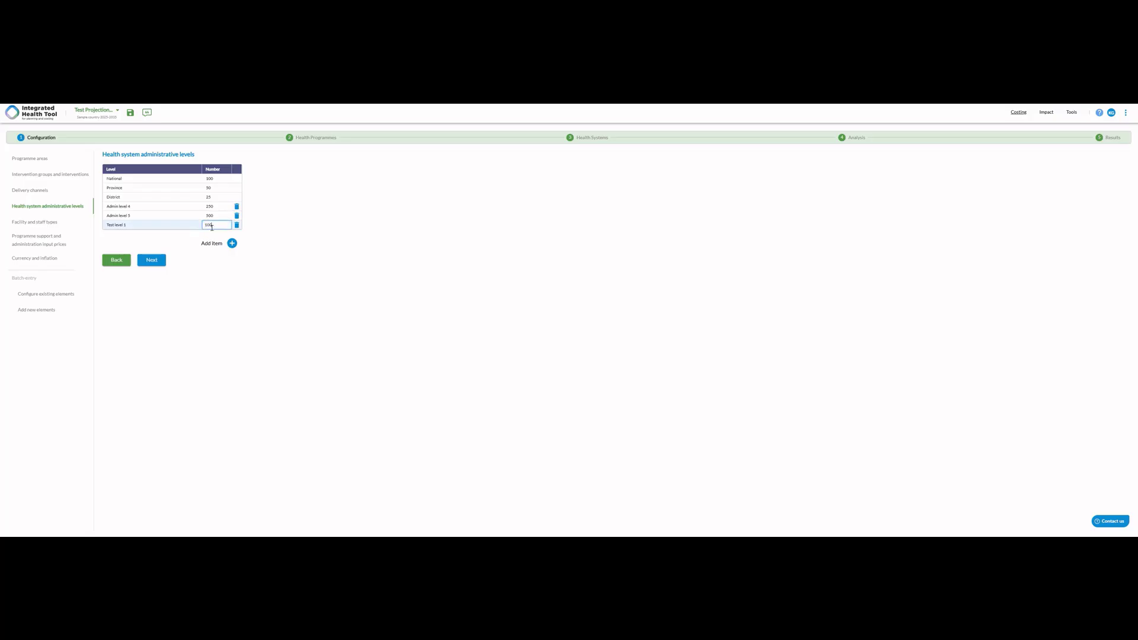
left_click(274, 251)
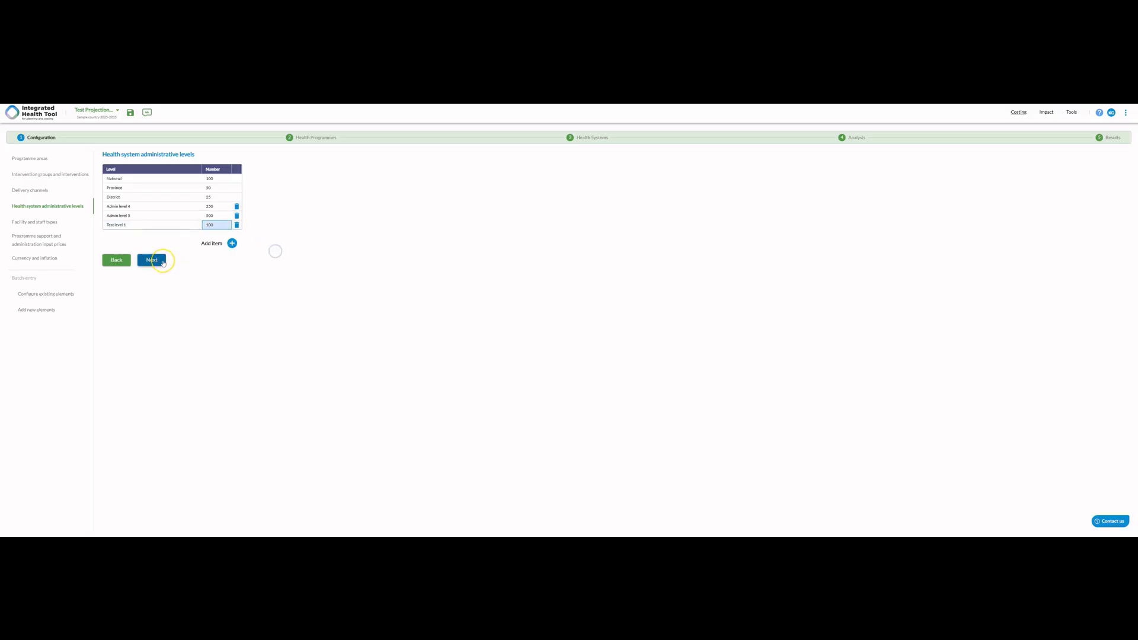
- Proceed to the facility types and examine Health post's options for support facility, default facility type and default delivery channel
left_click(163, 262)
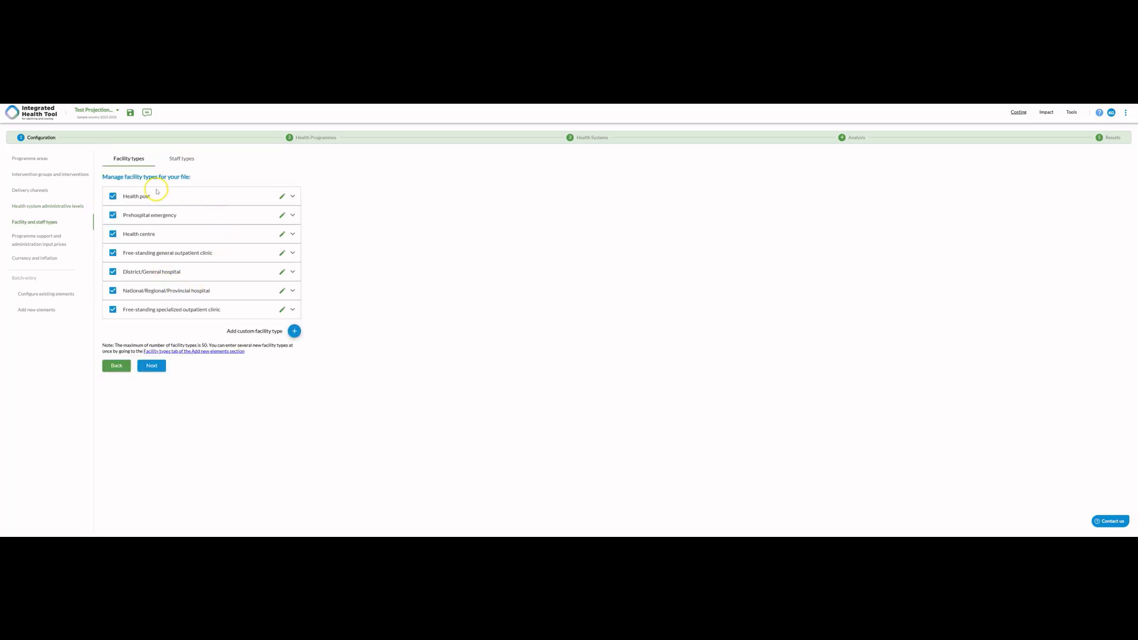
left_click(293, 198)
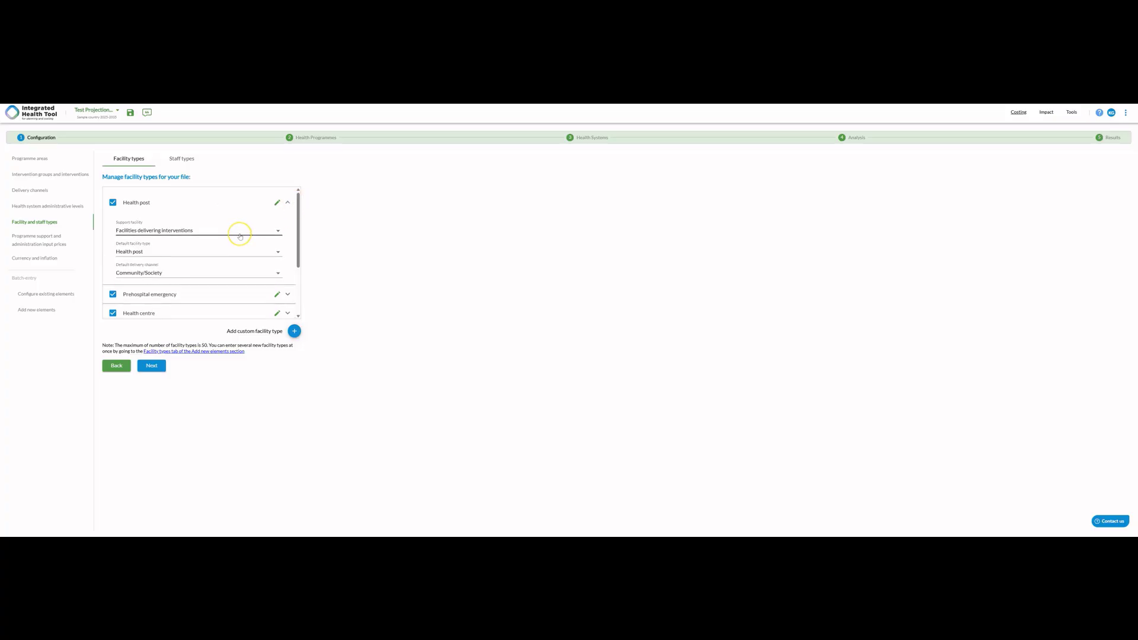
scroll(242, 231, "down", 1)
left_click(250, 209)
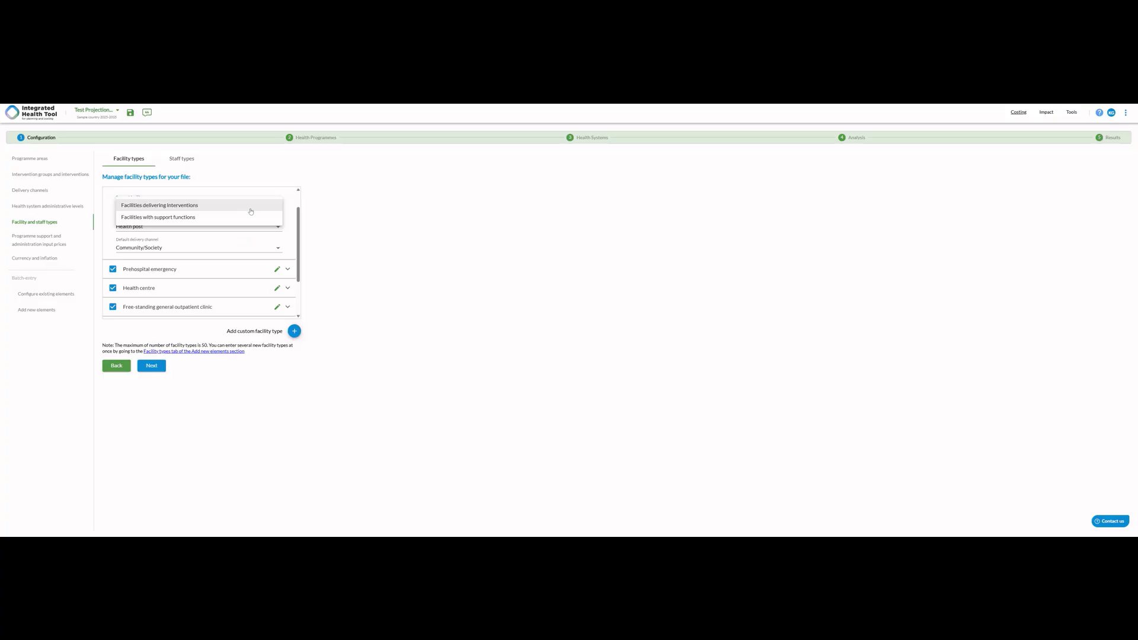
left_click(297, 214)
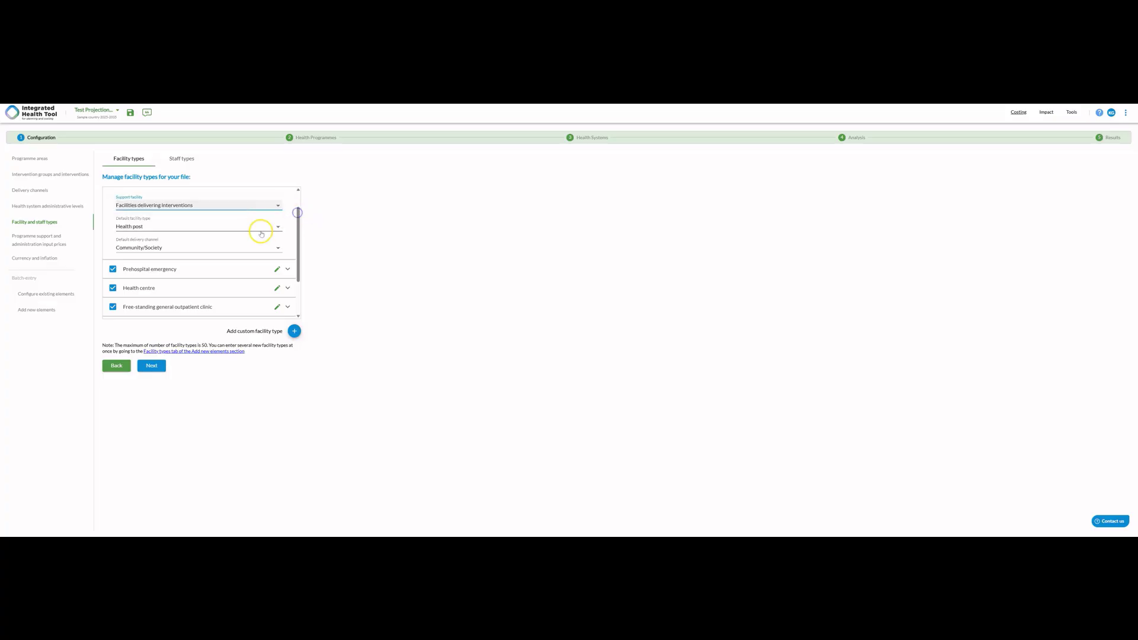
left_click(260, 231)
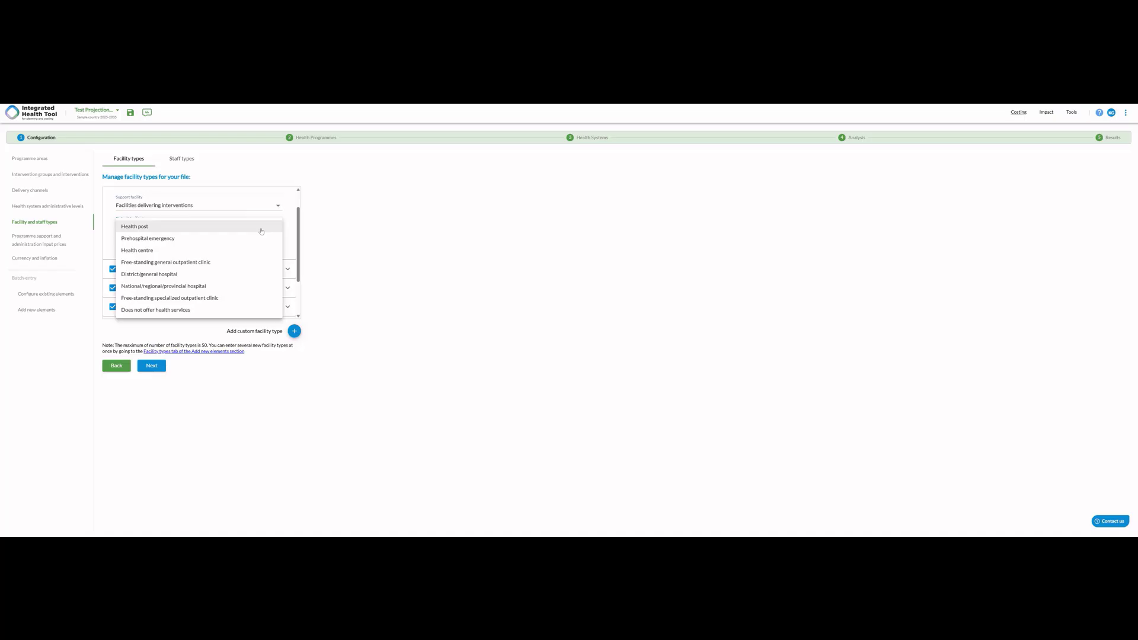
left_click(293, 227)
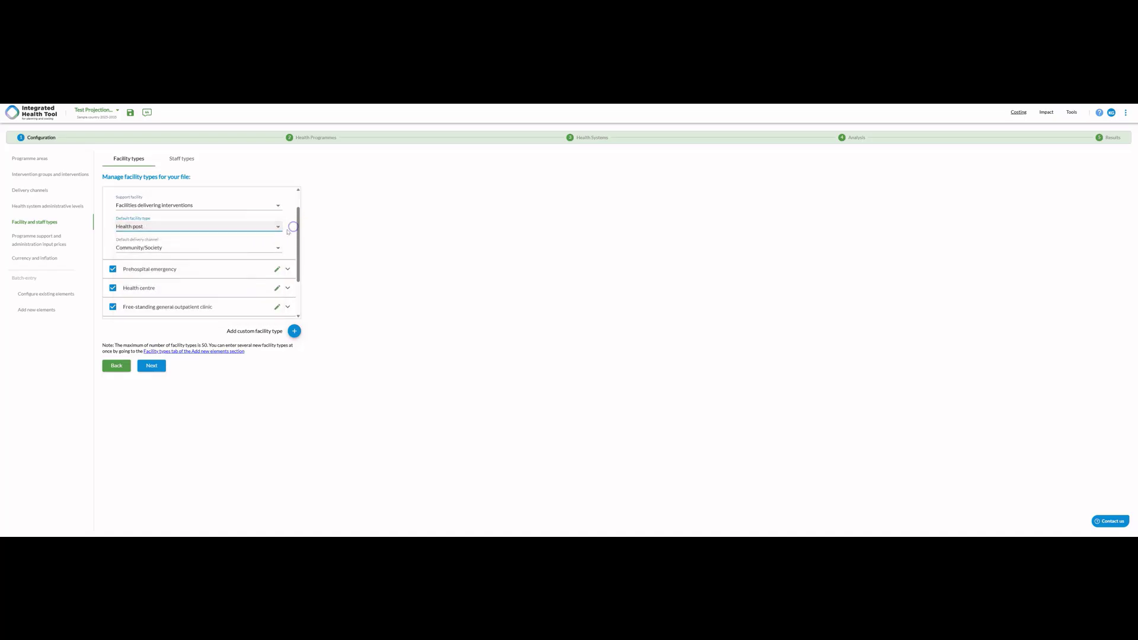
left_click(270, 248)
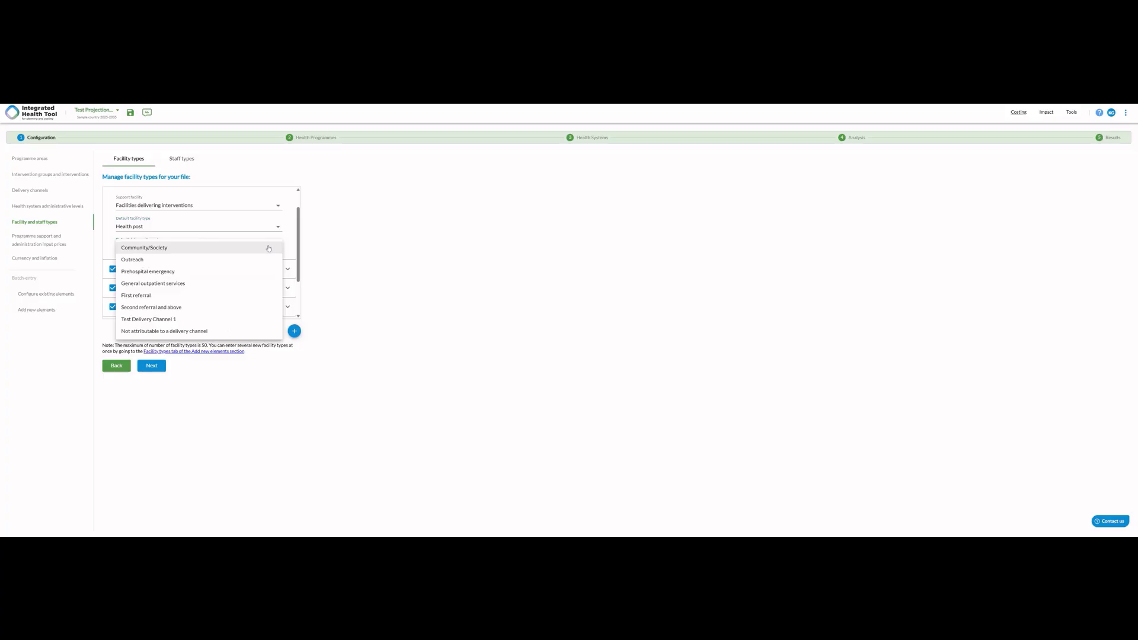
left_click(288, 239)
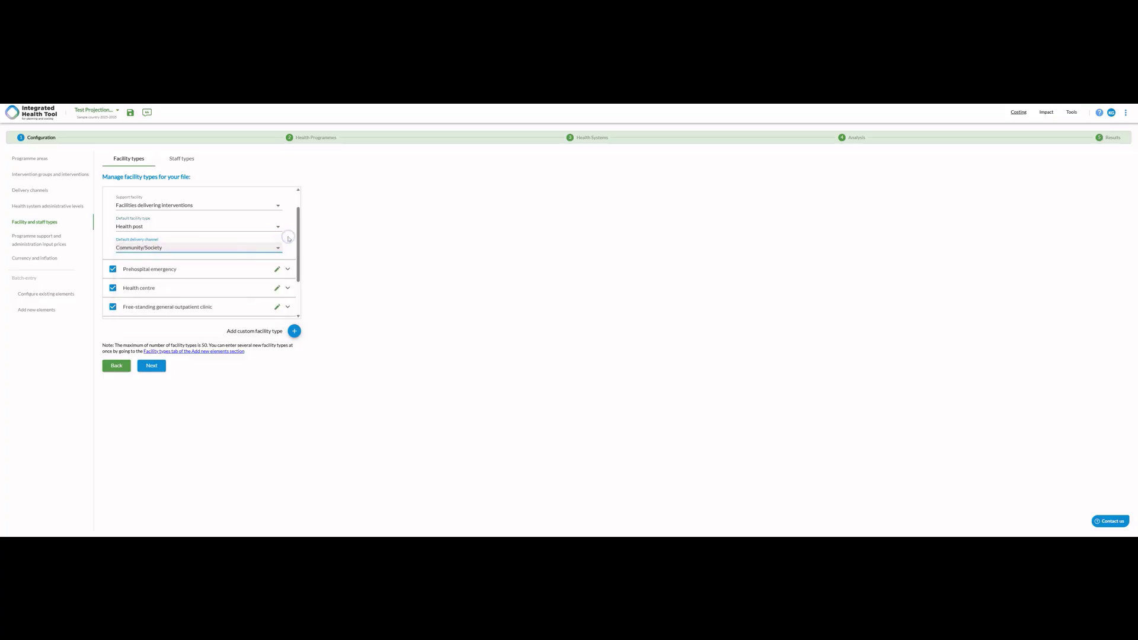
- Rename the Health post facility type as Health clinic
scroll(289, 238, "up", 1)
left_click(276, 203)
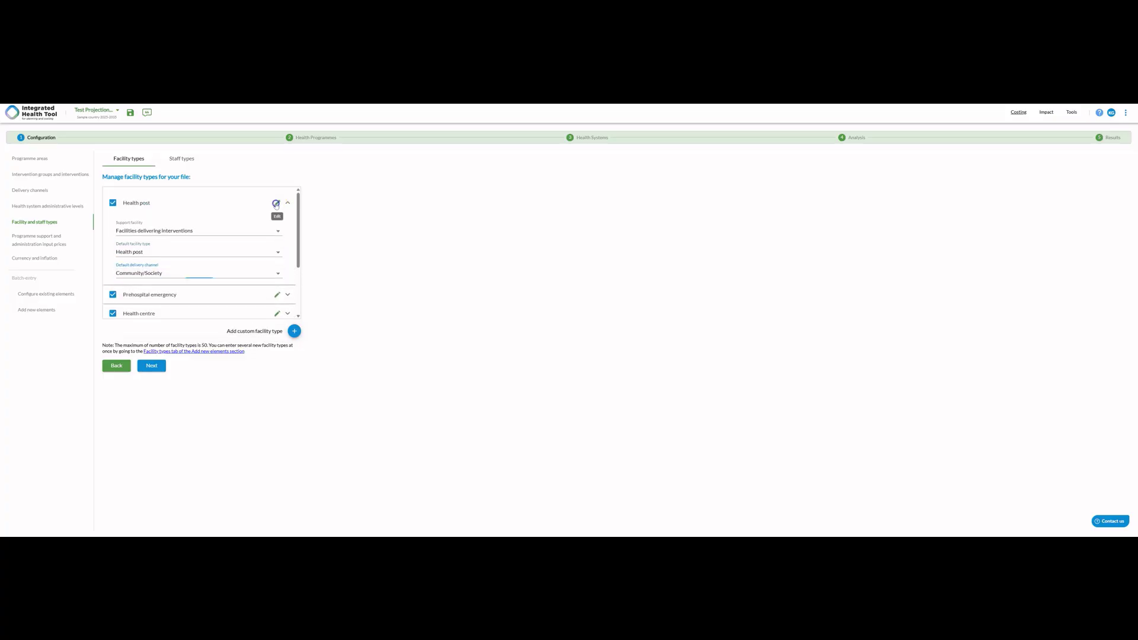
left_click(213, 202)
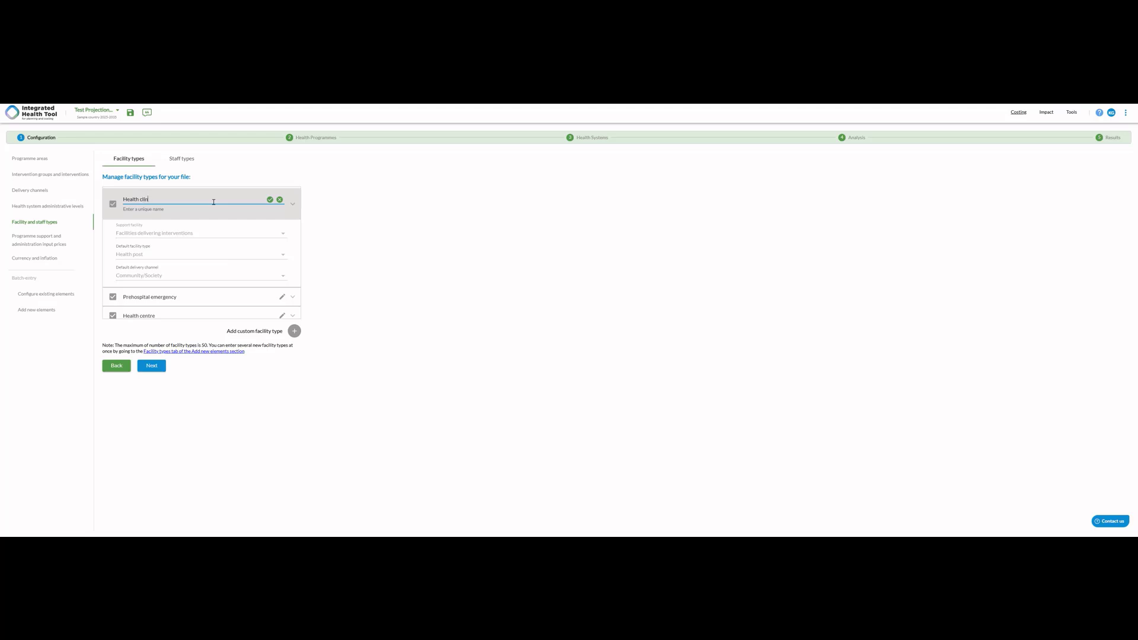
left_click(271, 201)
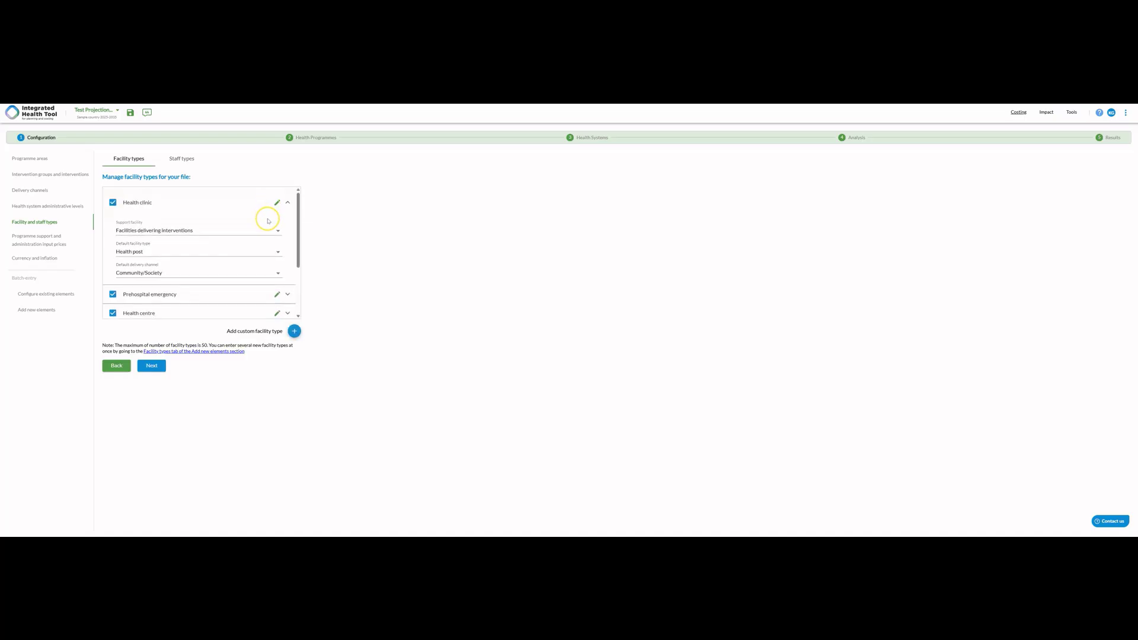
- Review the remaining facility types and expand the settings of Prehospital emergency
scroll(268, 220, "down", 1)
scroll(268, 221, "down", 2)
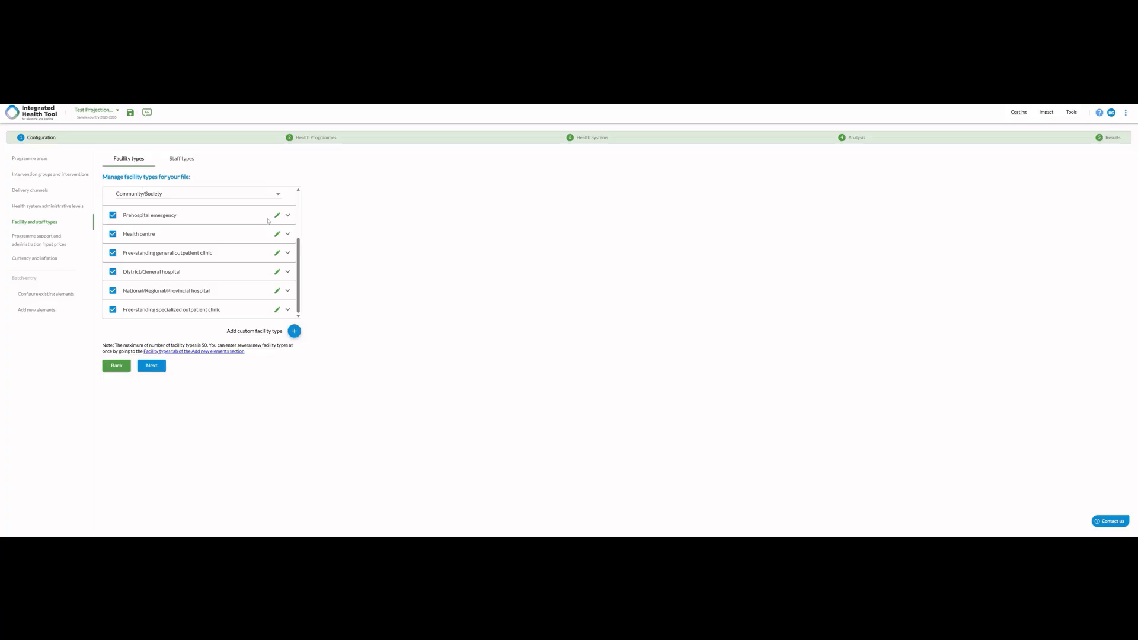
left_click(202, 253)
scroll(278, 225, "up", 2)
left_click(286, 259)
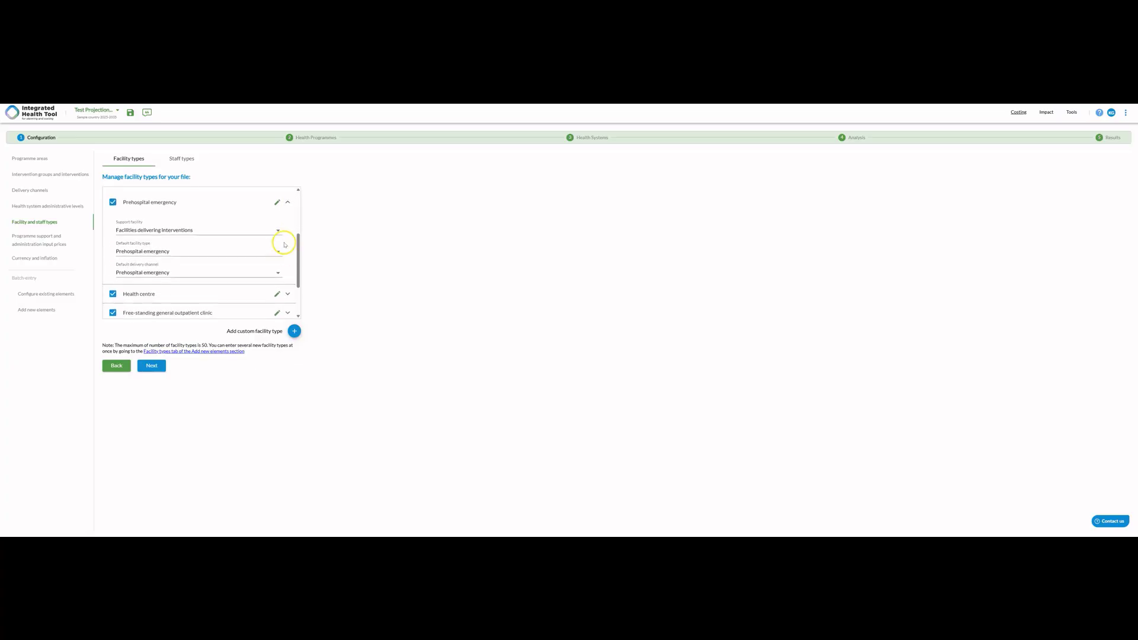
scroll(280, 294, "down", 3)
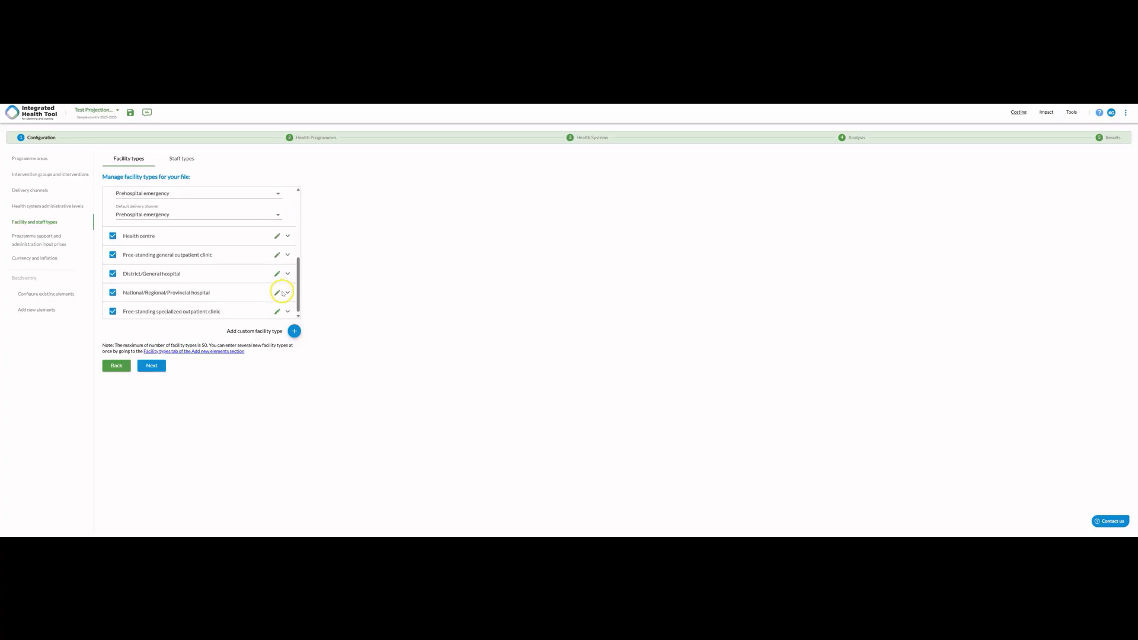
- Add a custom facility type named Test Facility 1
left_click(293, 330)
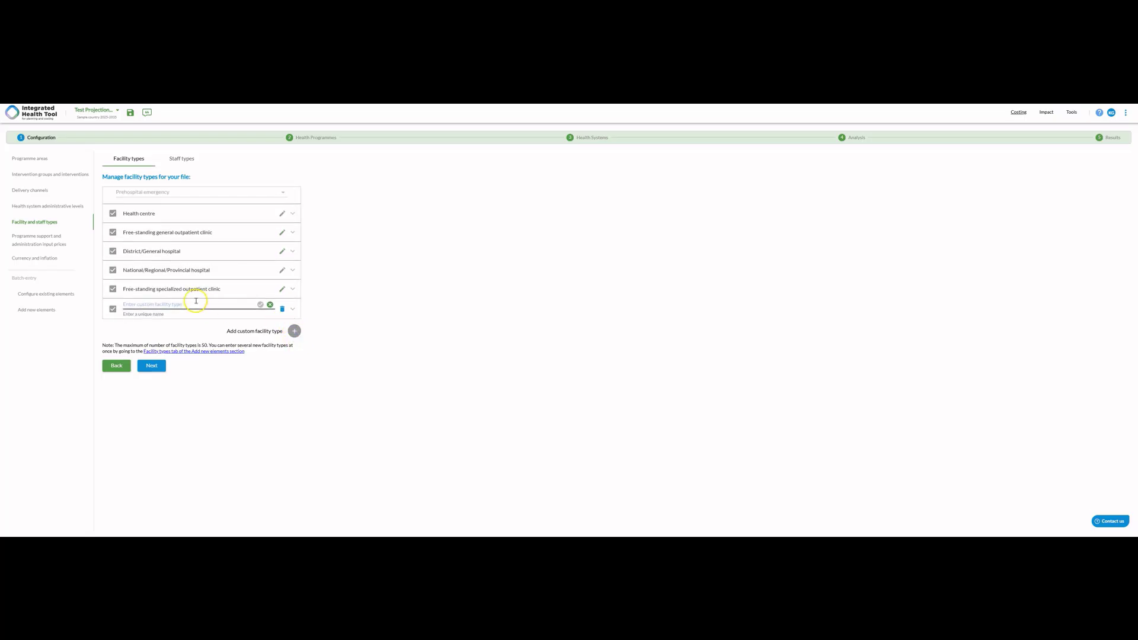
left_click(196, 301)
type("Test Facility 1")
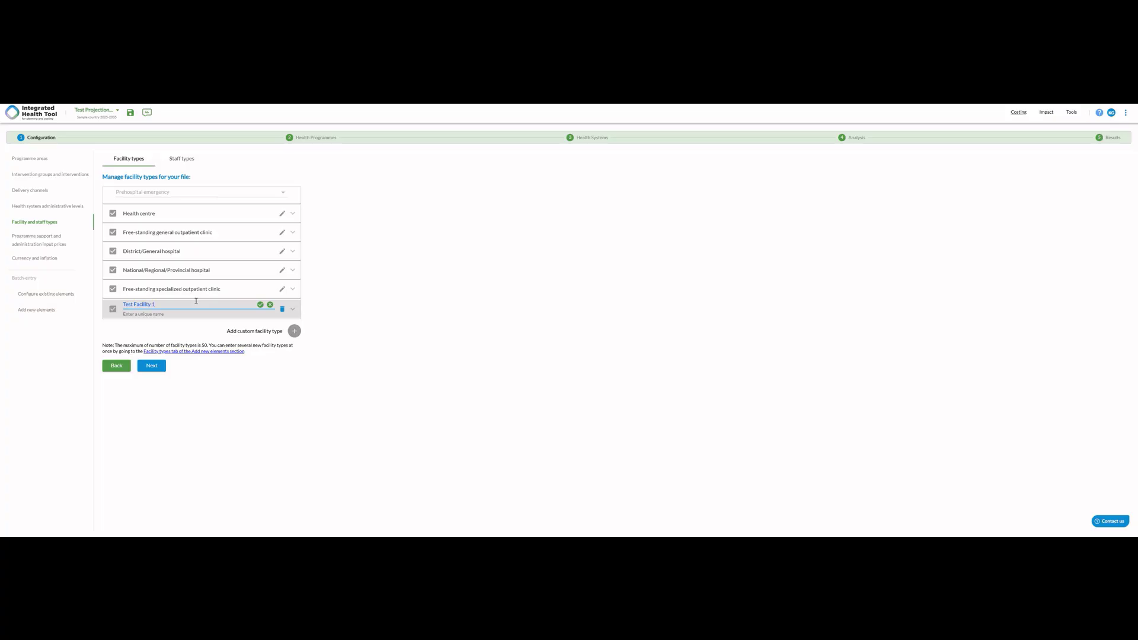
left_click(261, 304)
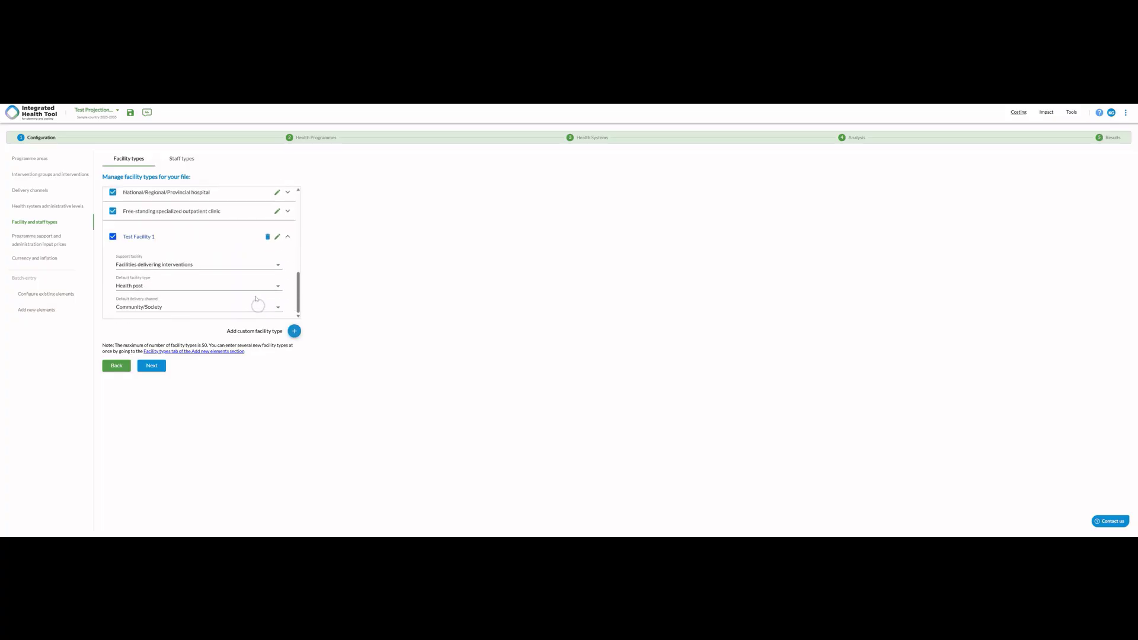
left_click(261, 264)
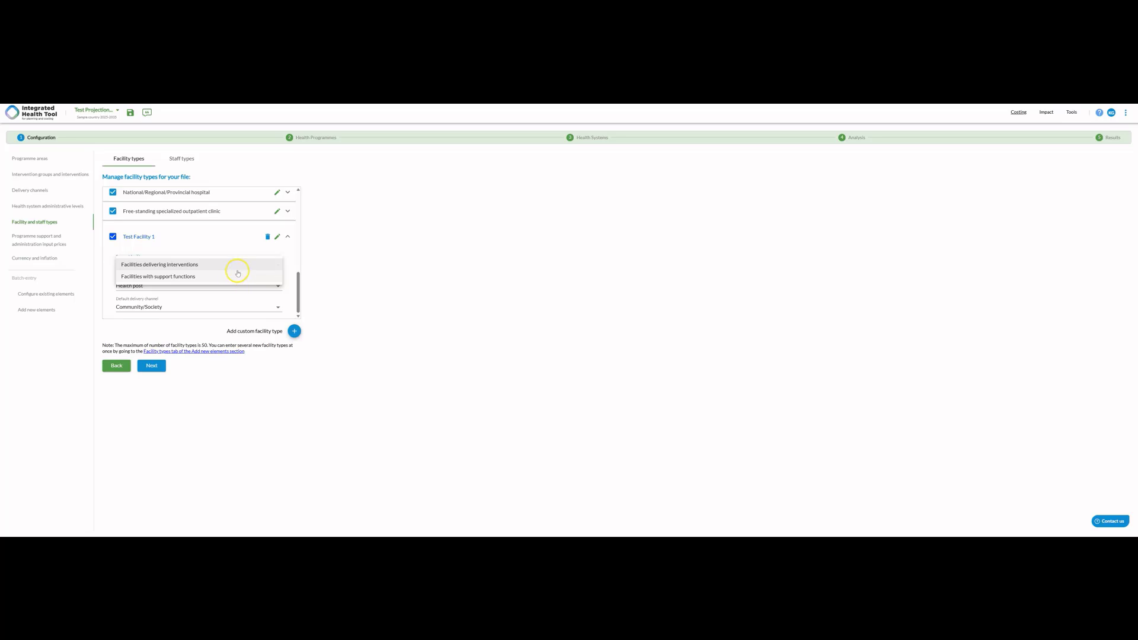
left_click(238, 275)
left_click(237, 264)
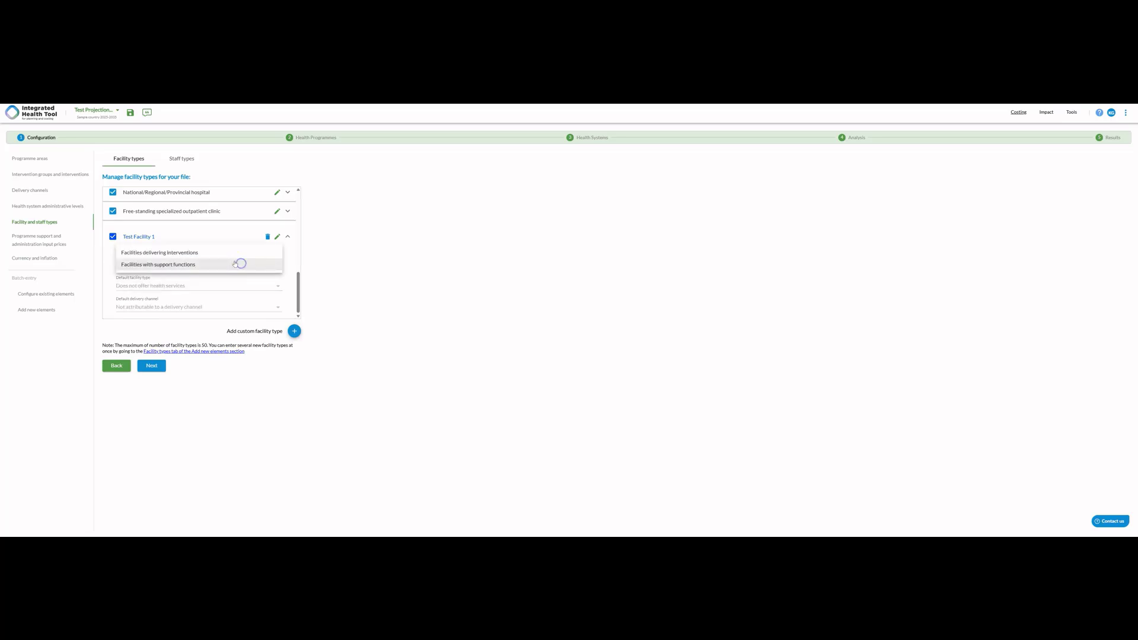
left_click(237, 253)
- Set Test Facility 1's default facility type to Free-standing specialized outpatient clinic and its default delivery channel to Test Delivery Channel 1
left_click(211, 285)
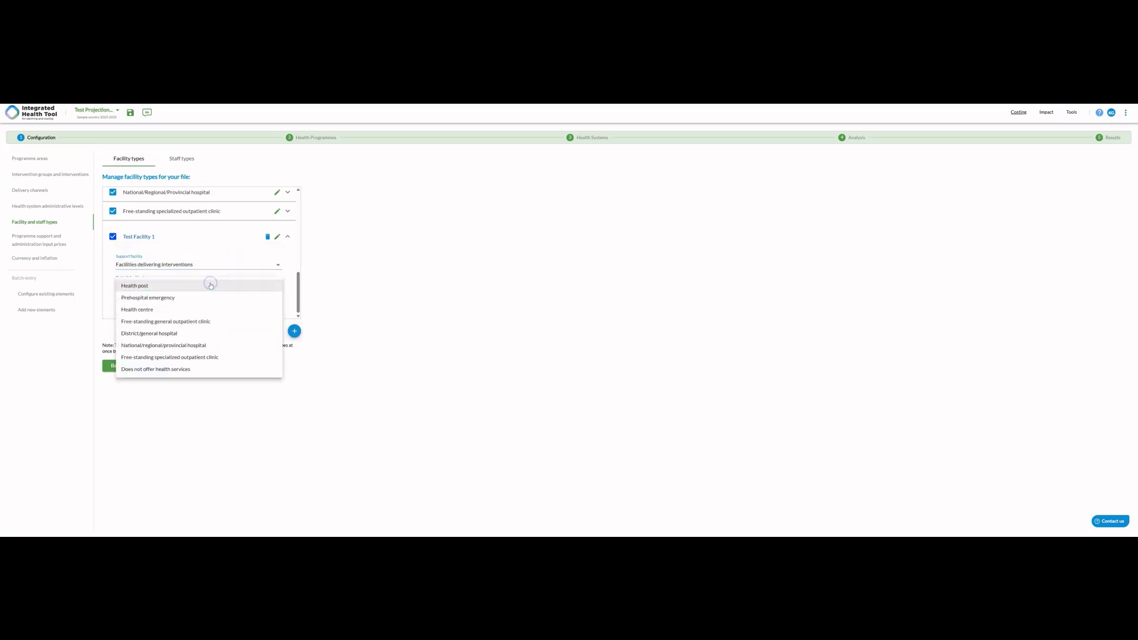
left_click(190, 354)
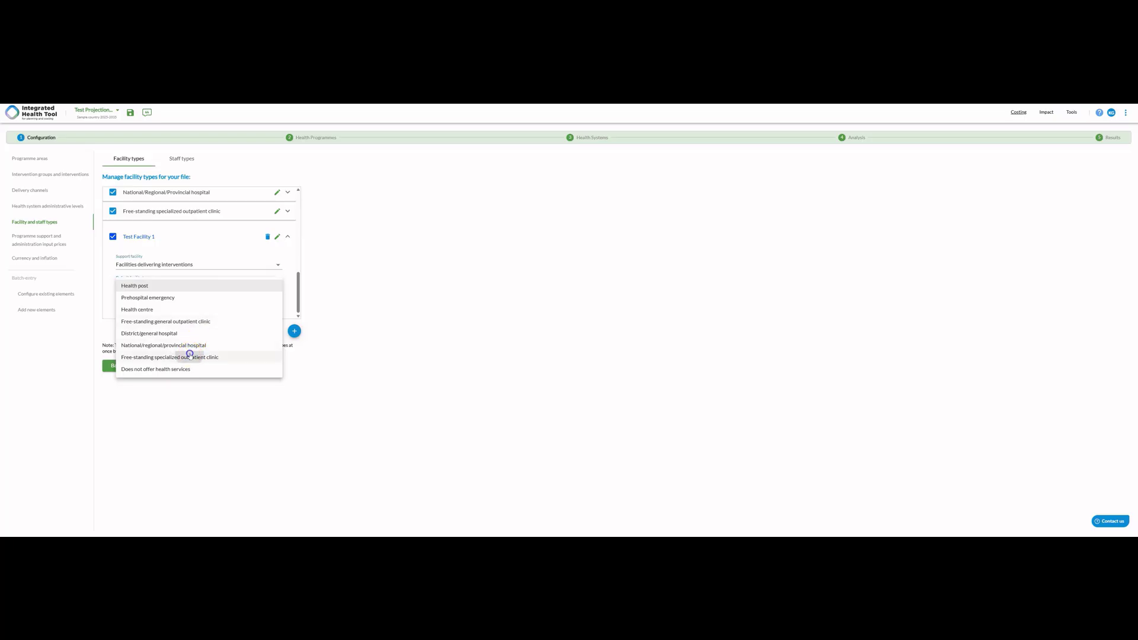
left_click(237, 309)
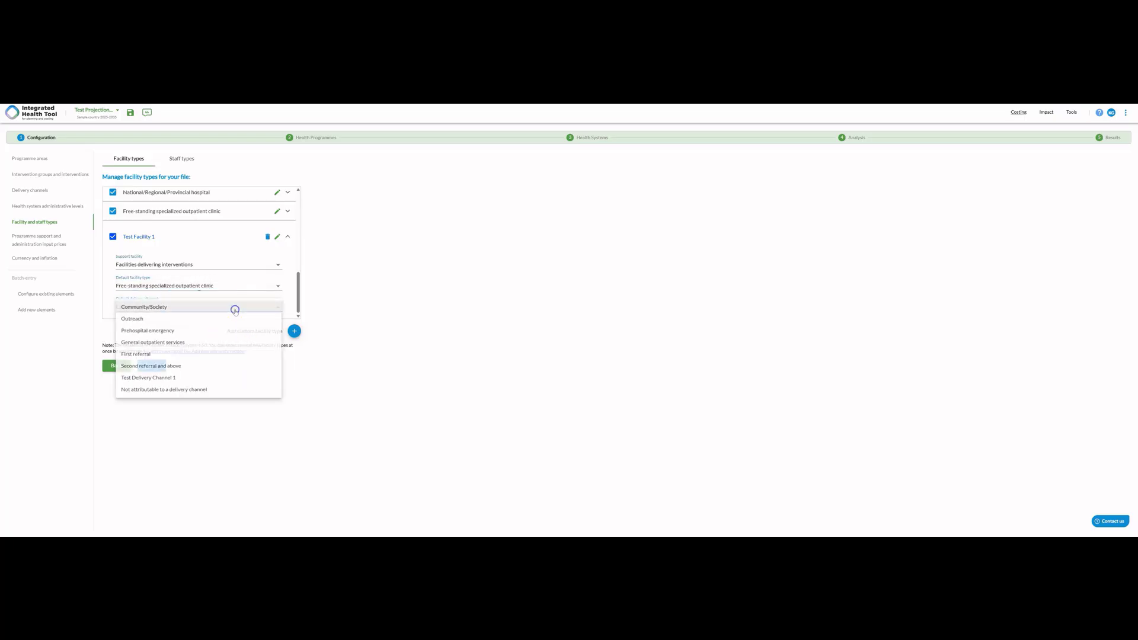
left_click(204, 378)
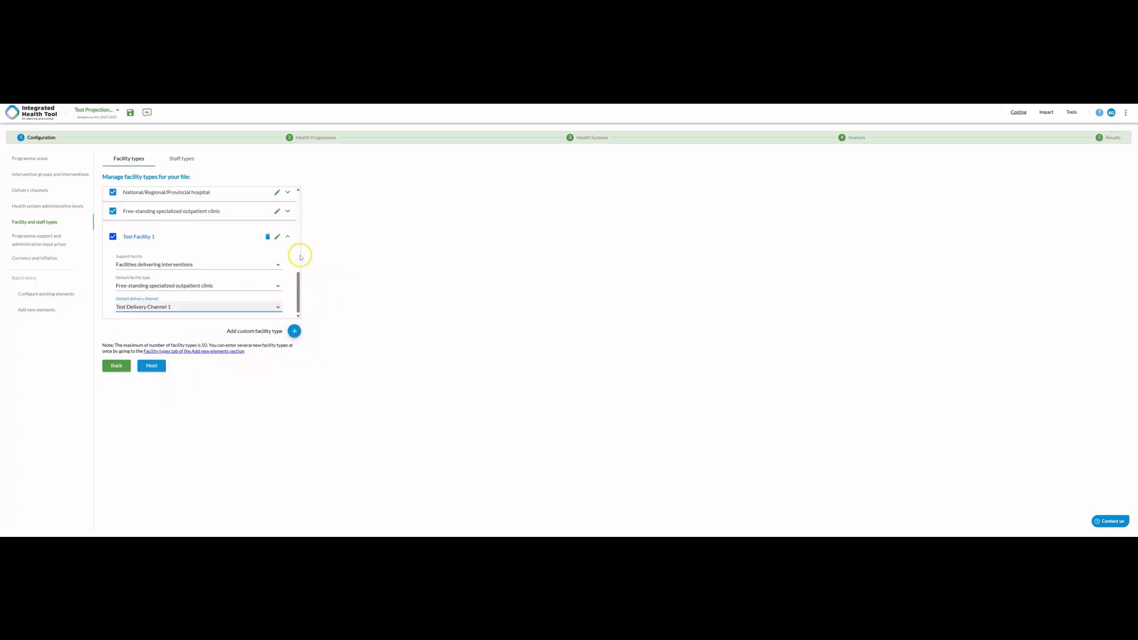
left_click(287, 236)
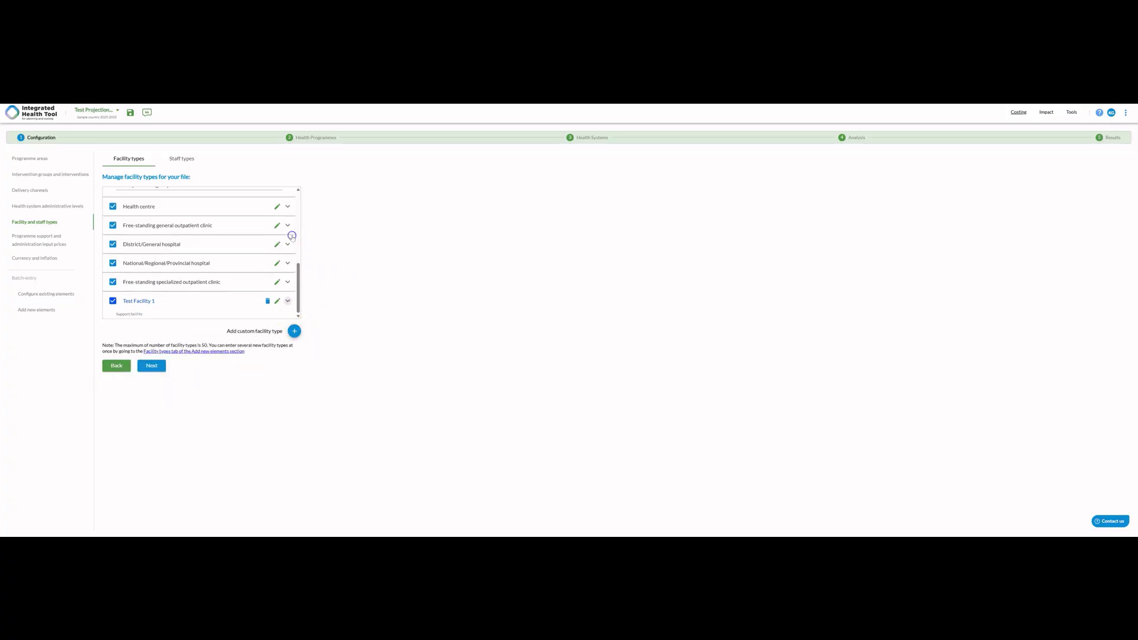
- Go to the staff types and examine Aged care service managers' options for default staff type and staff division
left_click(182, 158)
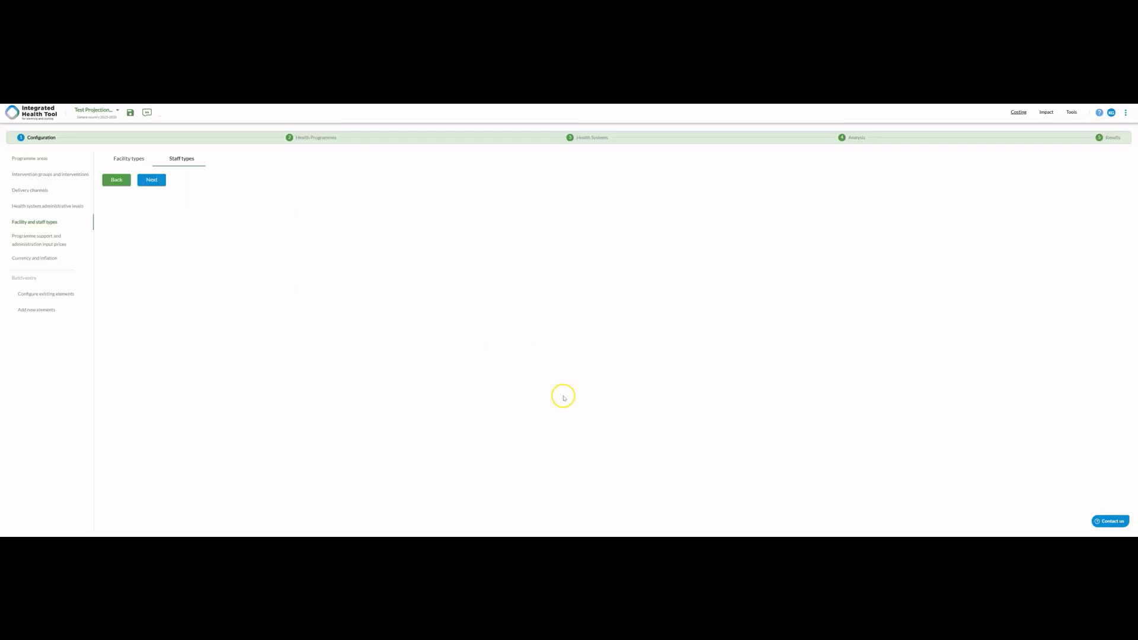
scroll(176, 215, "down", 3)
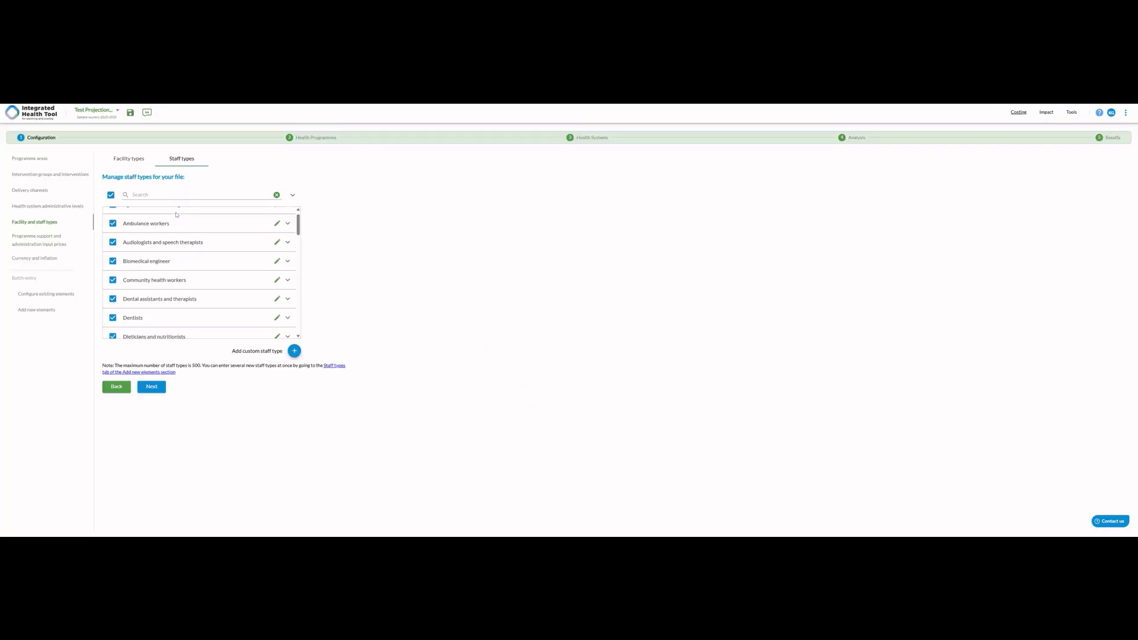
scroll(176, 215, "down", 4)
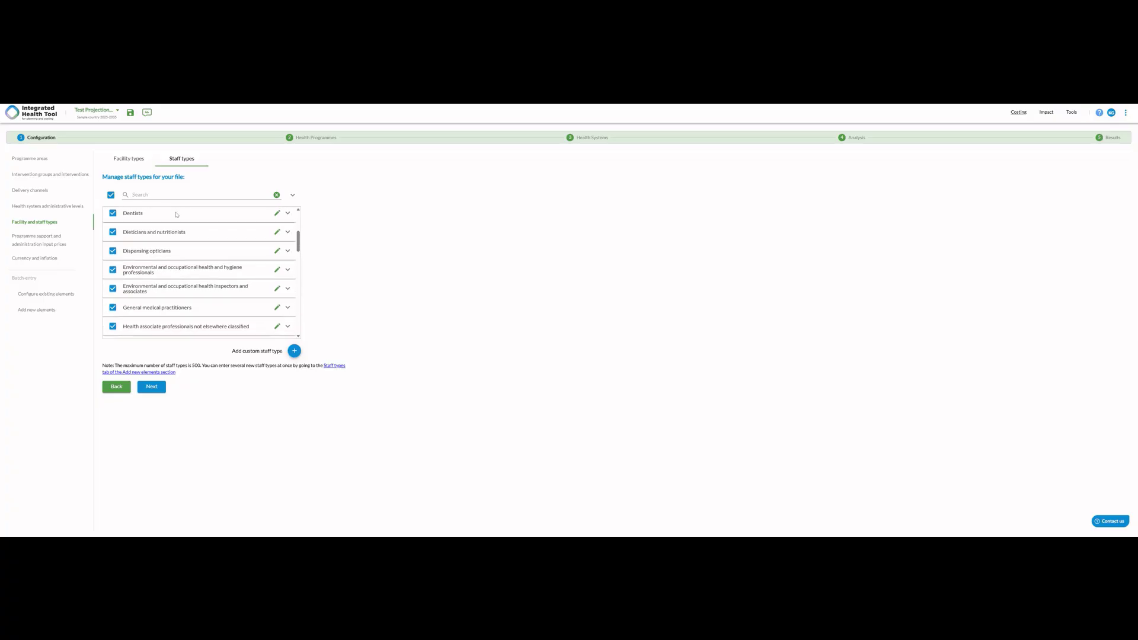
scroll(207, 237, "up", 7)
left_click(298, 223)
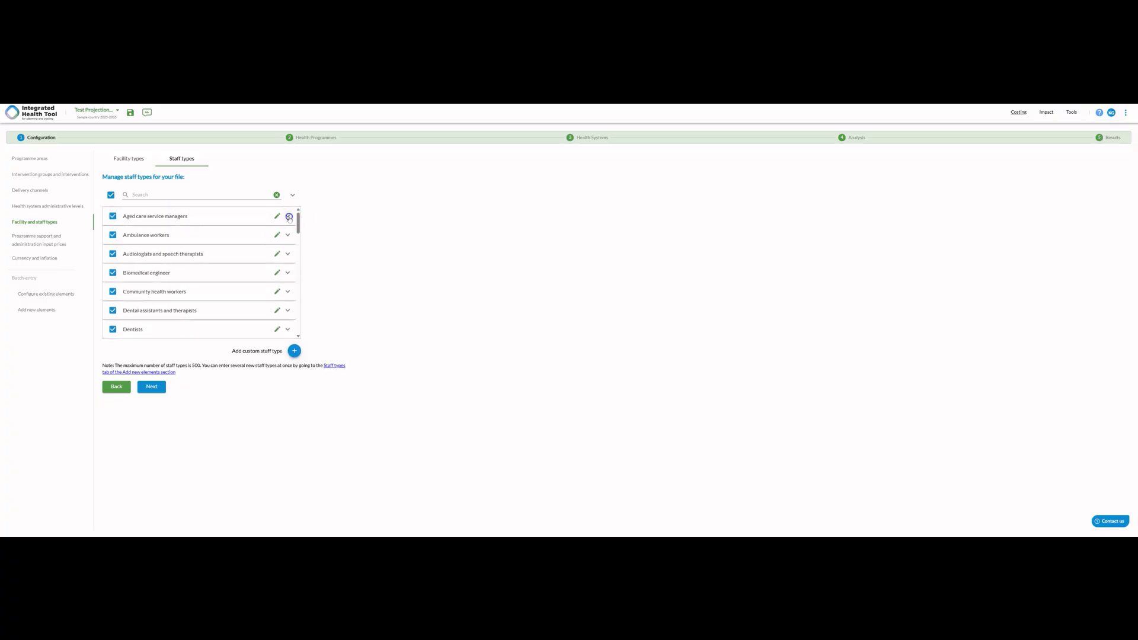
left_click(288, 217)
left_click(232, 250)
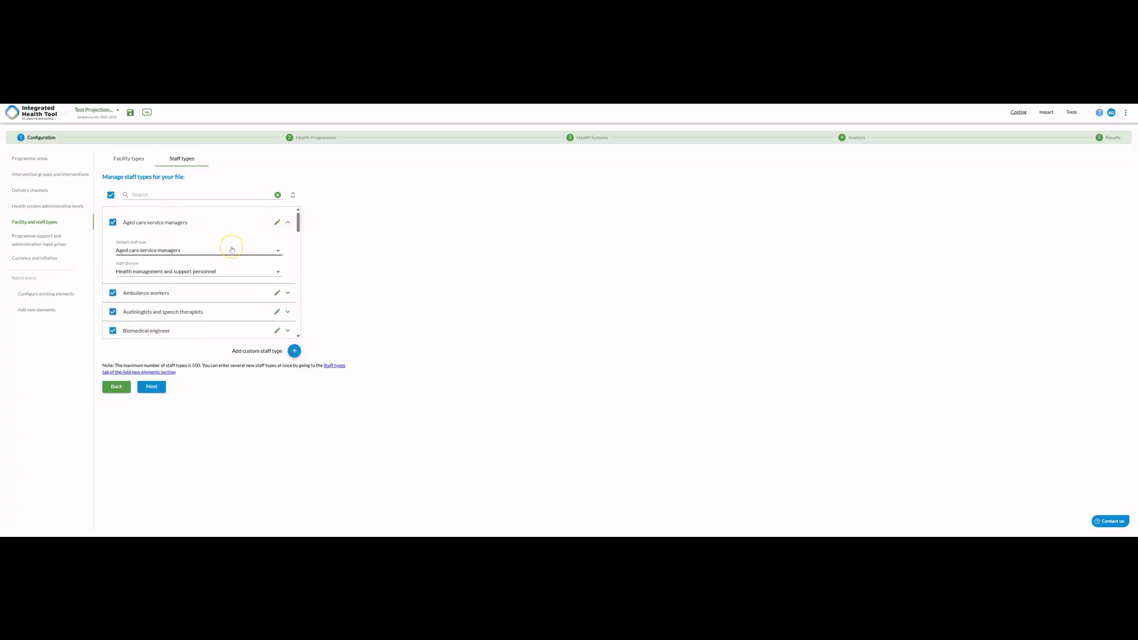
left_click(266, 272)
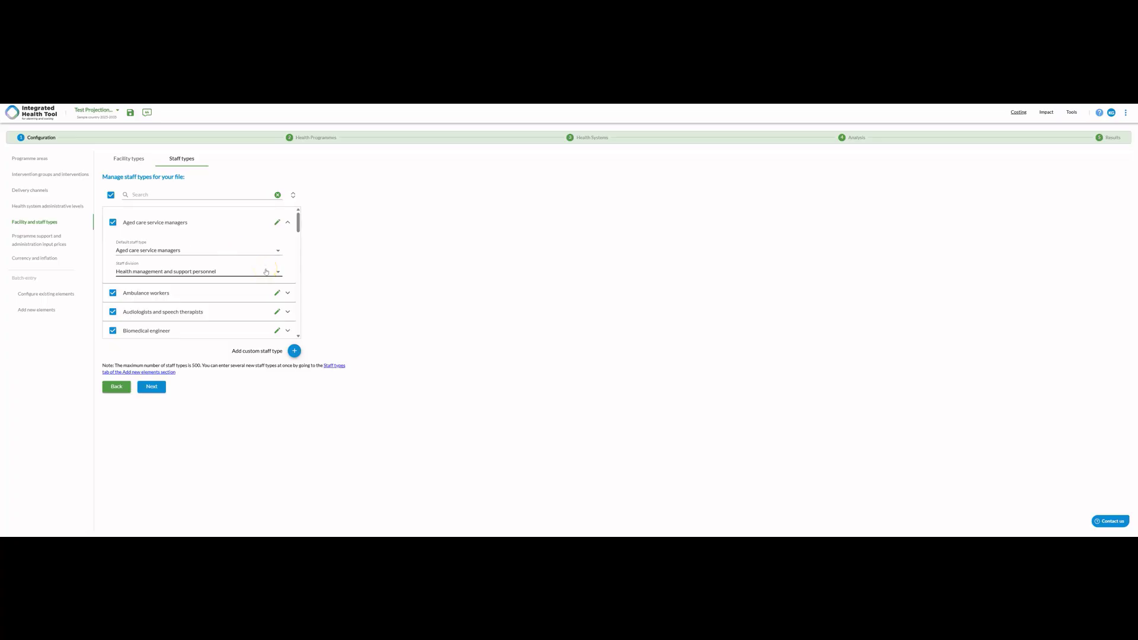
left_click(266, 272)
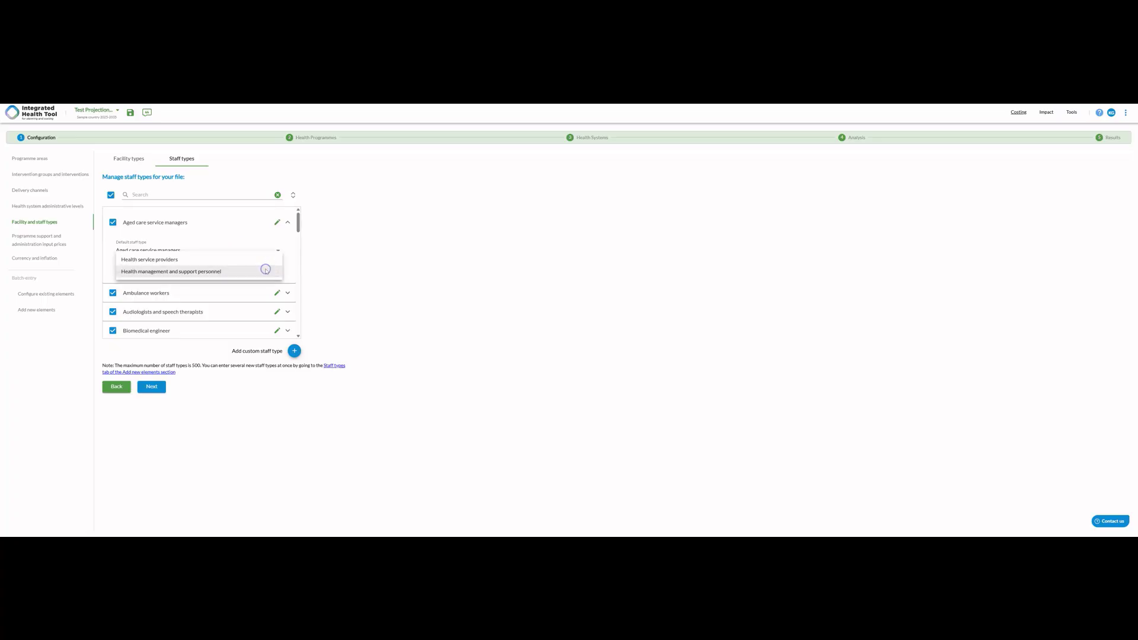
left_click(293, 253)
left_click(263, 251)
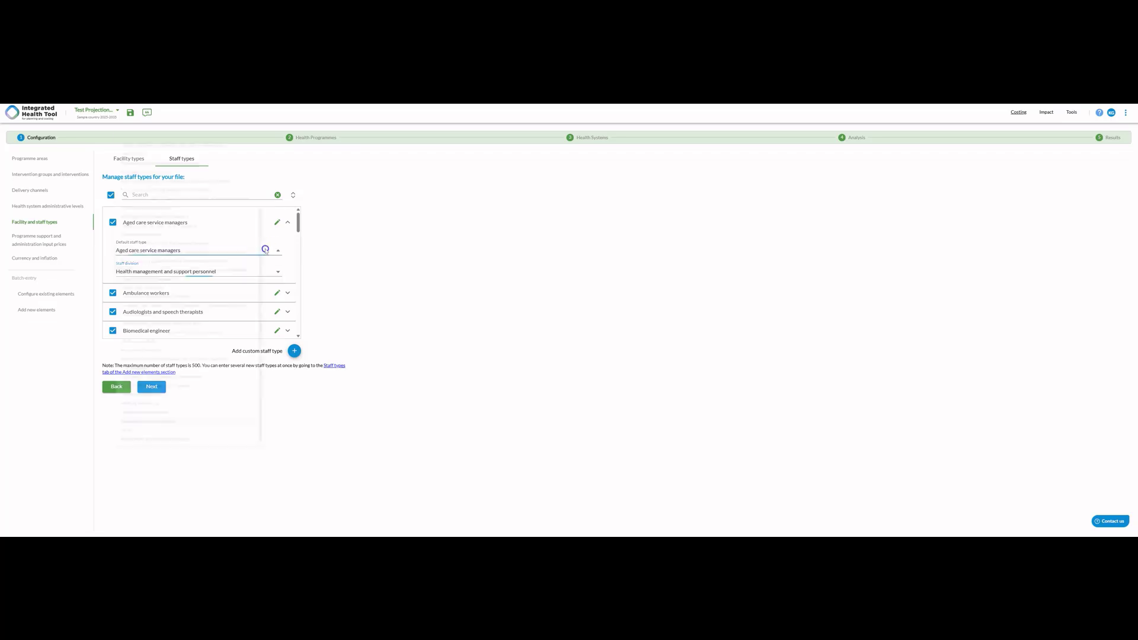
left_click(346, 277)
- Add a custom staff type named Test health staff 1
scroll(273, 299, "down", 4)
scroll(272, 299, "down", 6)
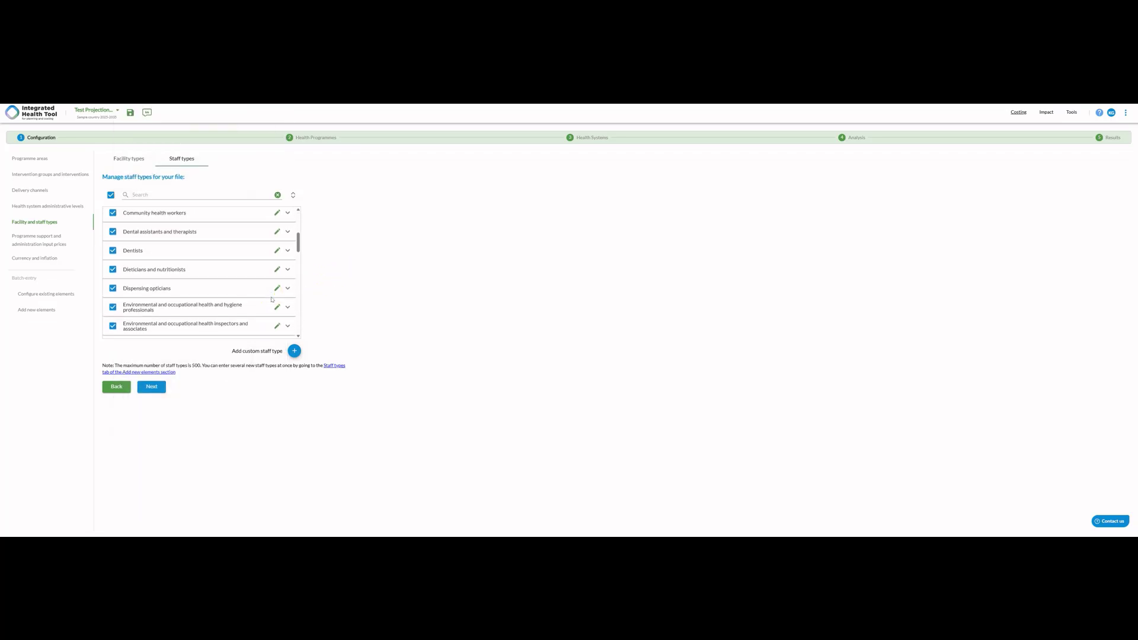
scroll(272, 300, "down", 6)
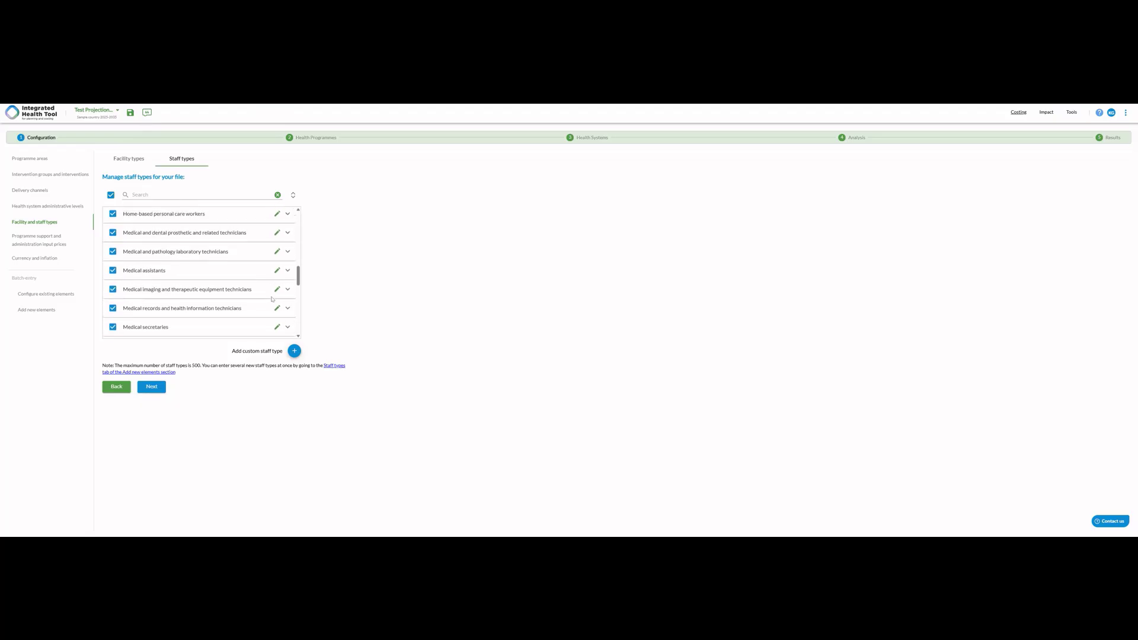
left_click(288, 303)
scroll(287, 305, "down", 5)
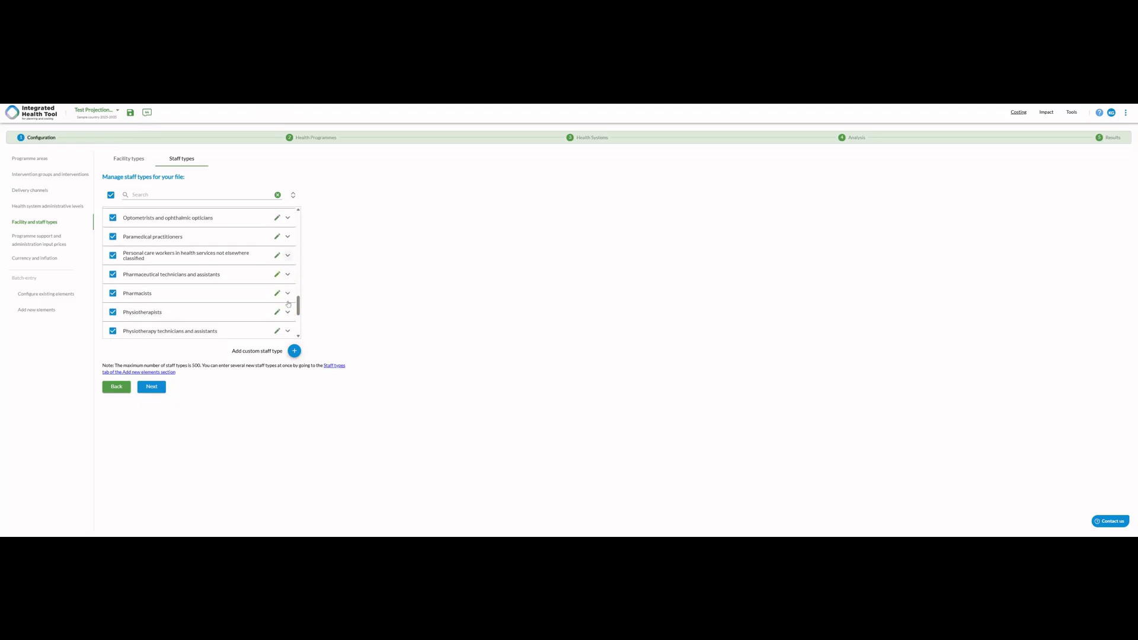
left_click(294, 350)
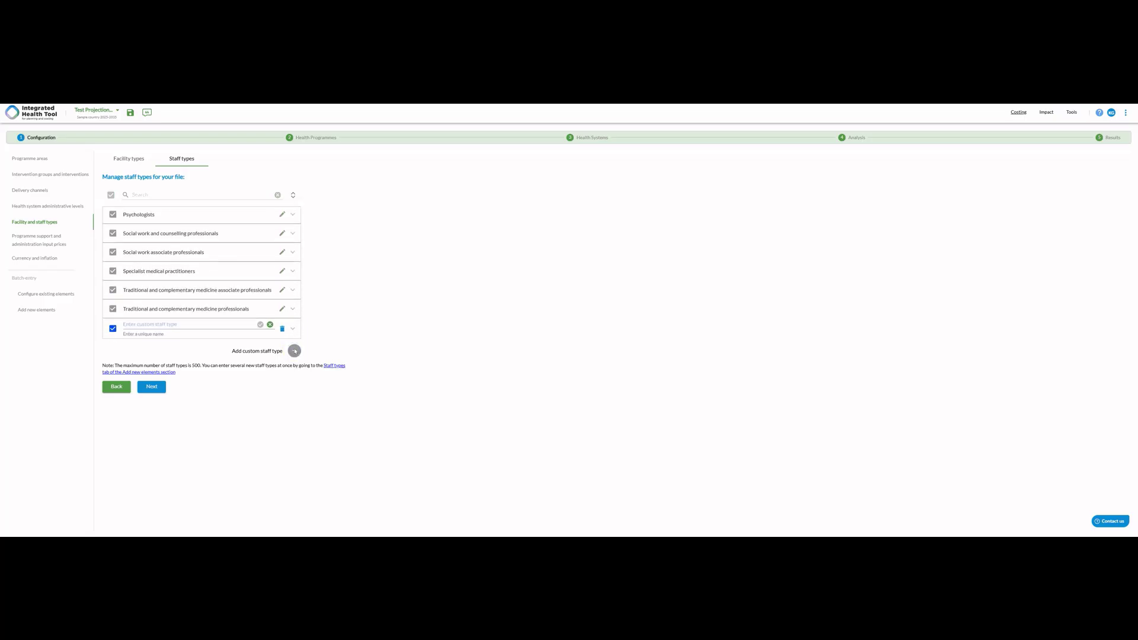
left_click(253, 358)
left_click(210, 327)
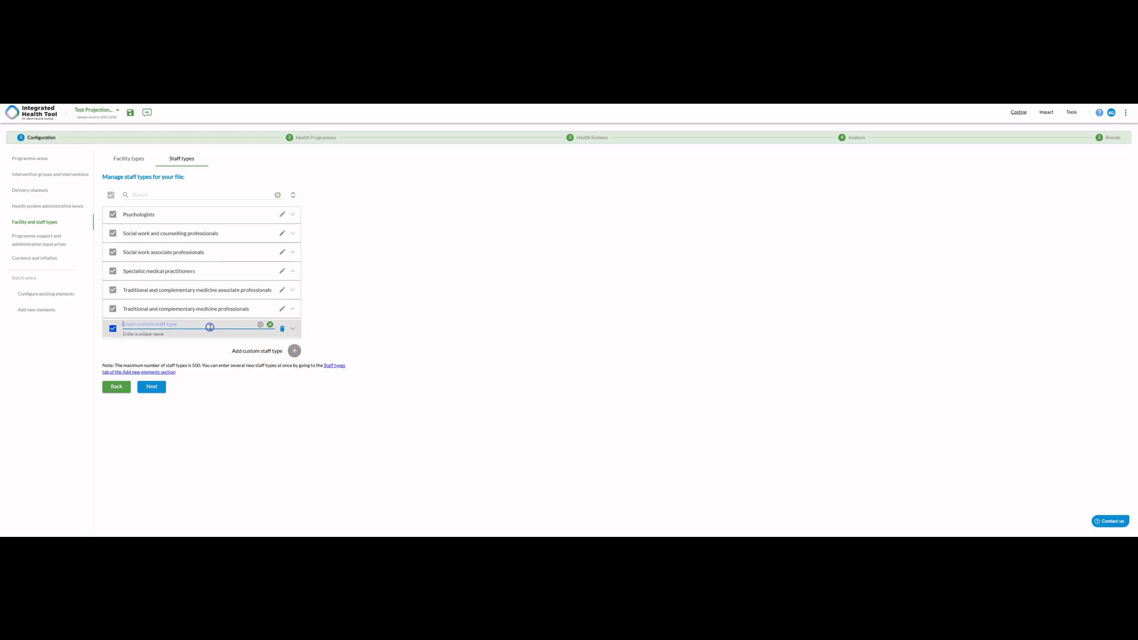
type("Test health staff 1")
left_click(261, 325)
- Set Test health staff 1's default staff type to Nursing professionals and its staff division to Health service providers
left_click(256, 309)
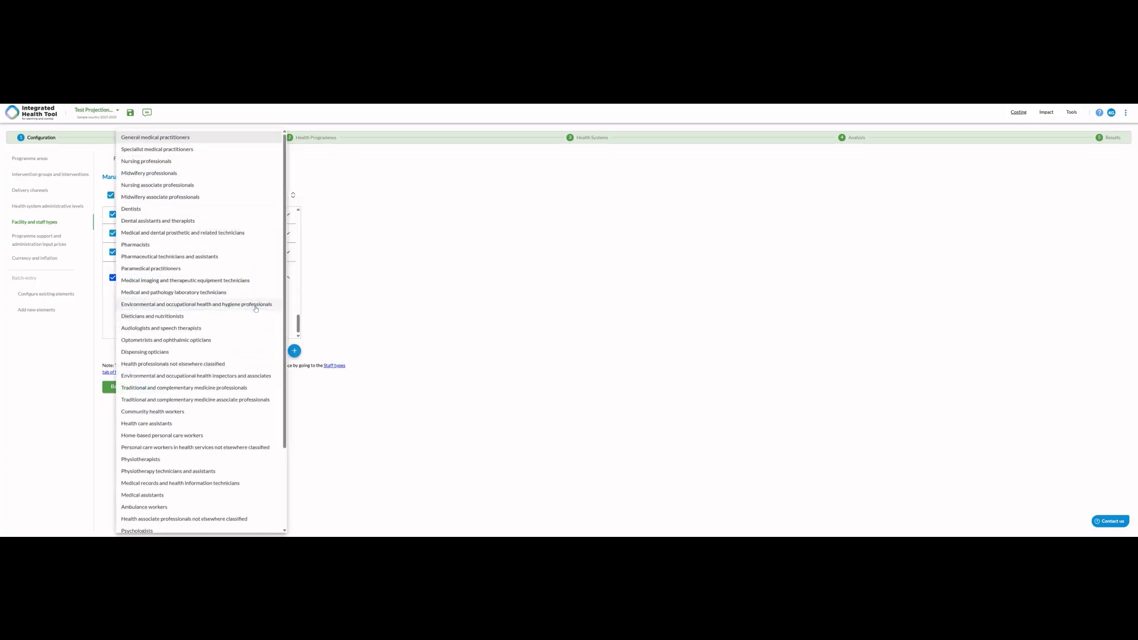
left_click(202, 191)
left_click(189, 160)
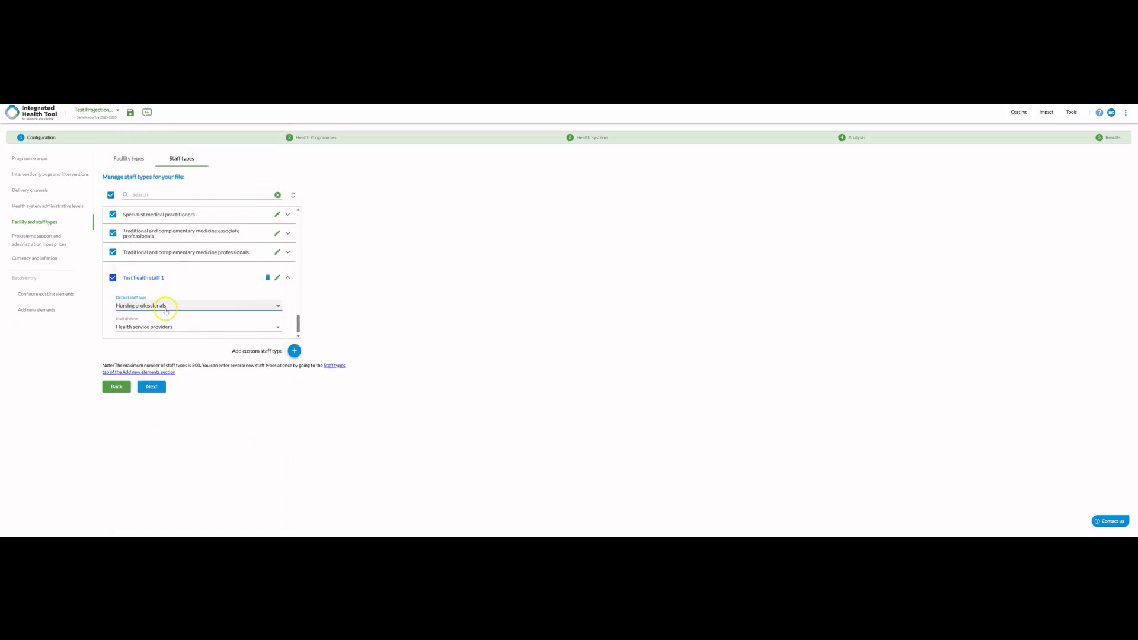
left_click(156, 326)
left_click(156, 326)
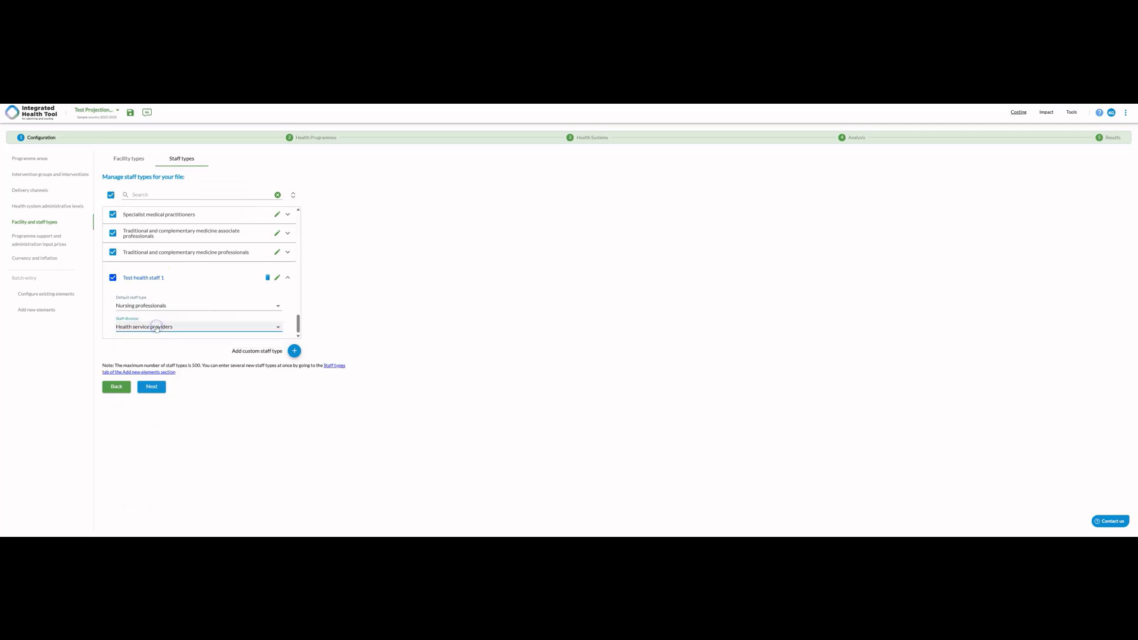
- Proceed to the programme support and administration input prices and rename the first cost category as Human Resources: Programme support and administration
left_click(155, 388)
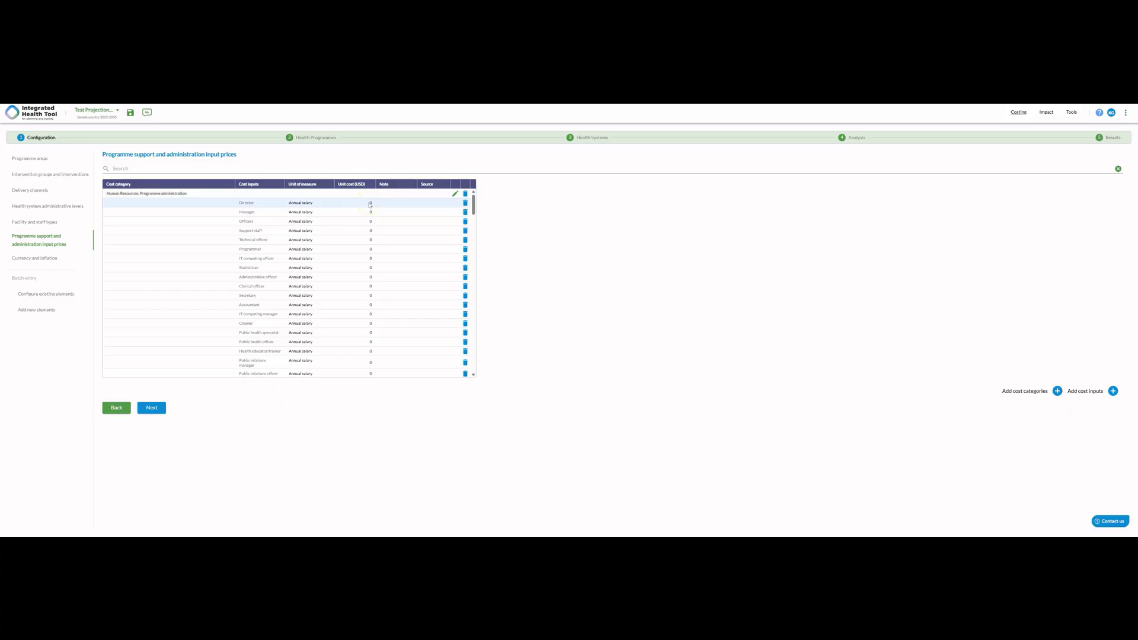
scroll(370, 205, "down", 4)
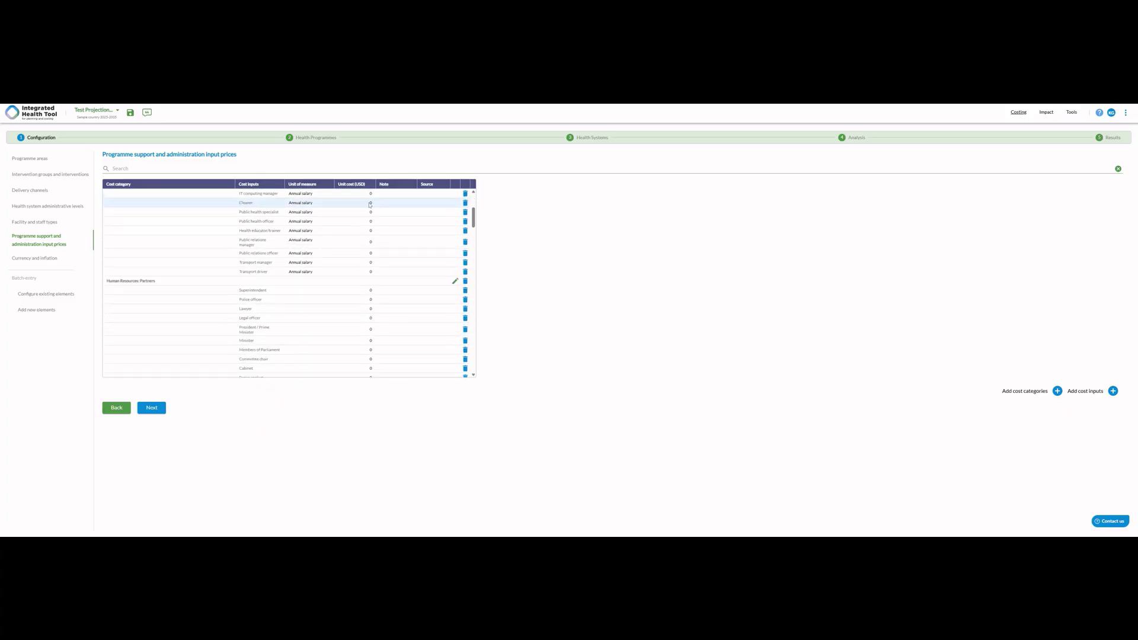
scroll(370, 205, "up", 4)
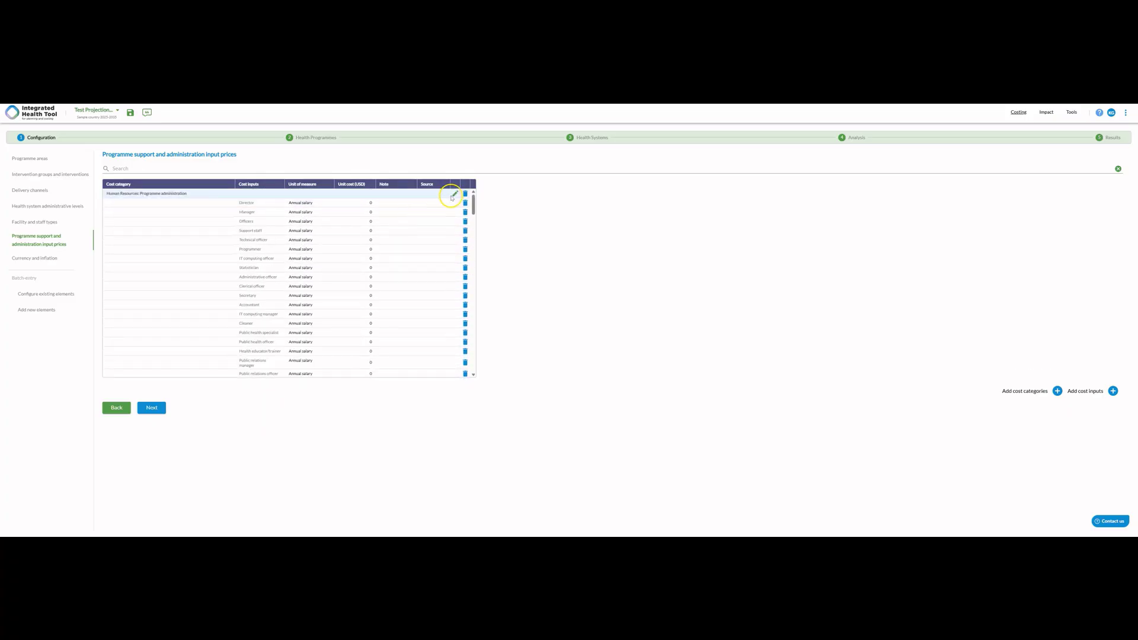
left_click(454, 194)
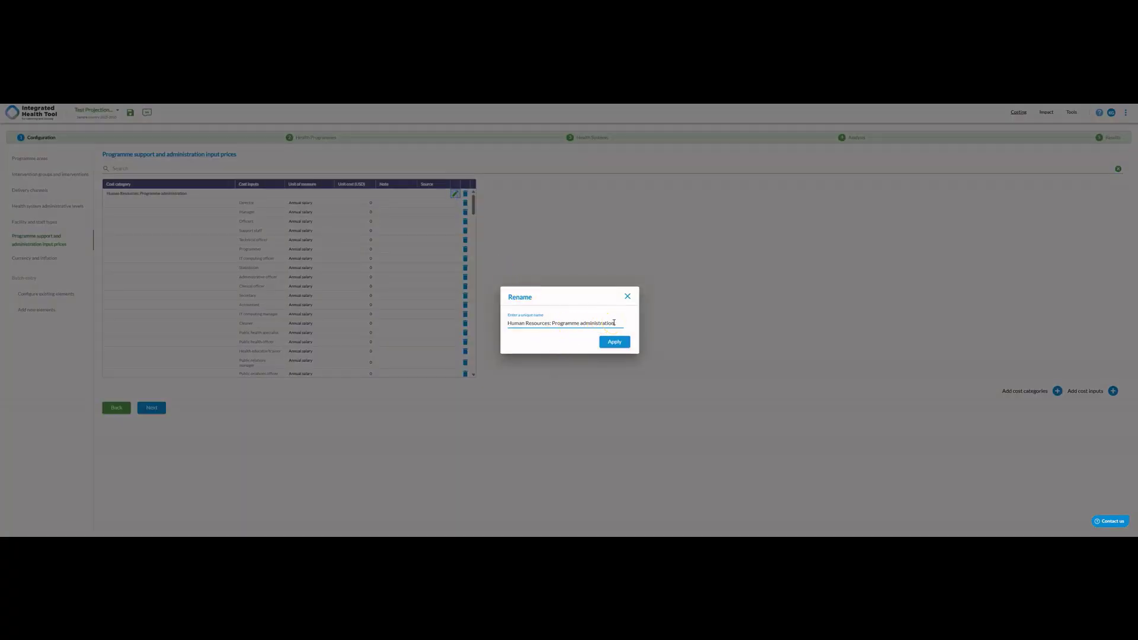
left_click(581, 323)
type("support and")
left_click(612, 345)
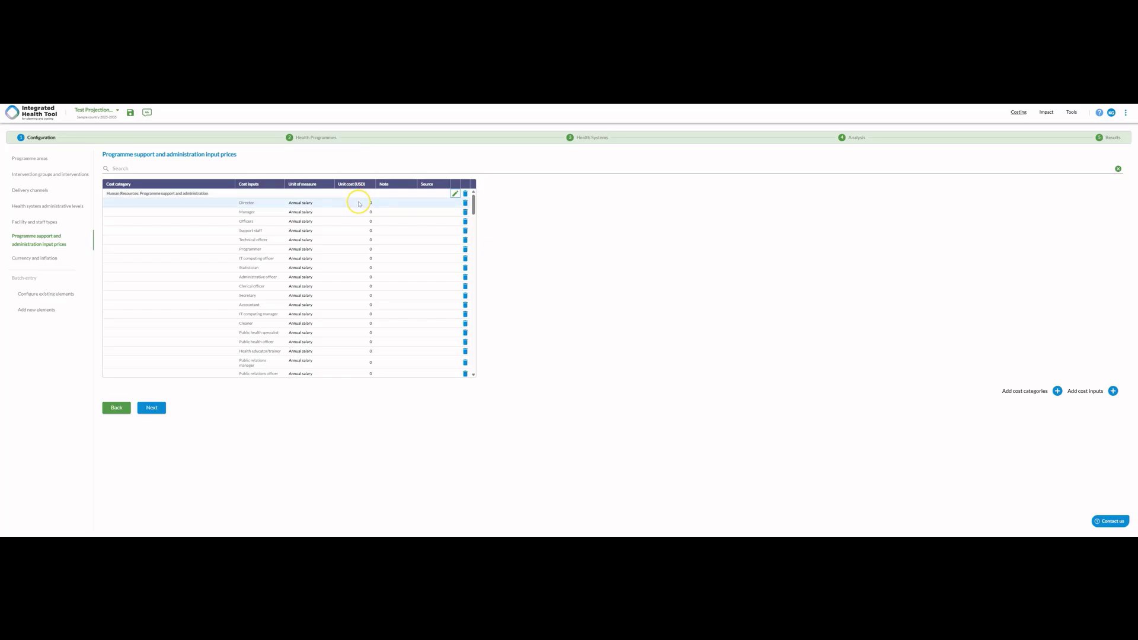
- Review the cost categories, cost inputs and unit costs throughout the programme support and administration input prices list
scroll(358, 204, "down", 1)
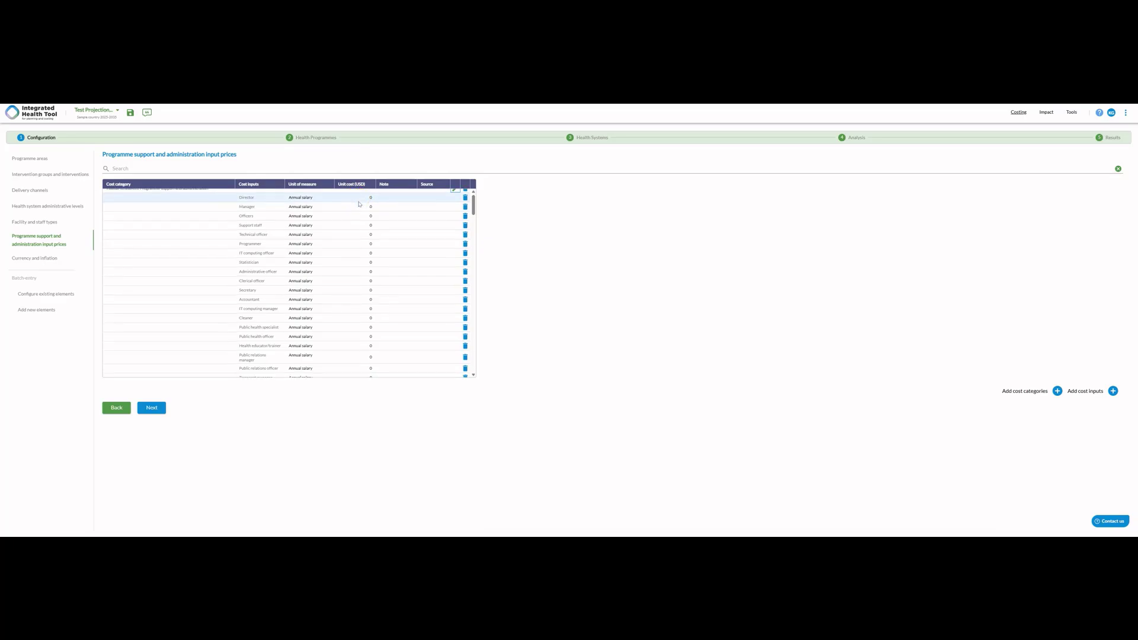
scroll(358, 204, "down", 1)
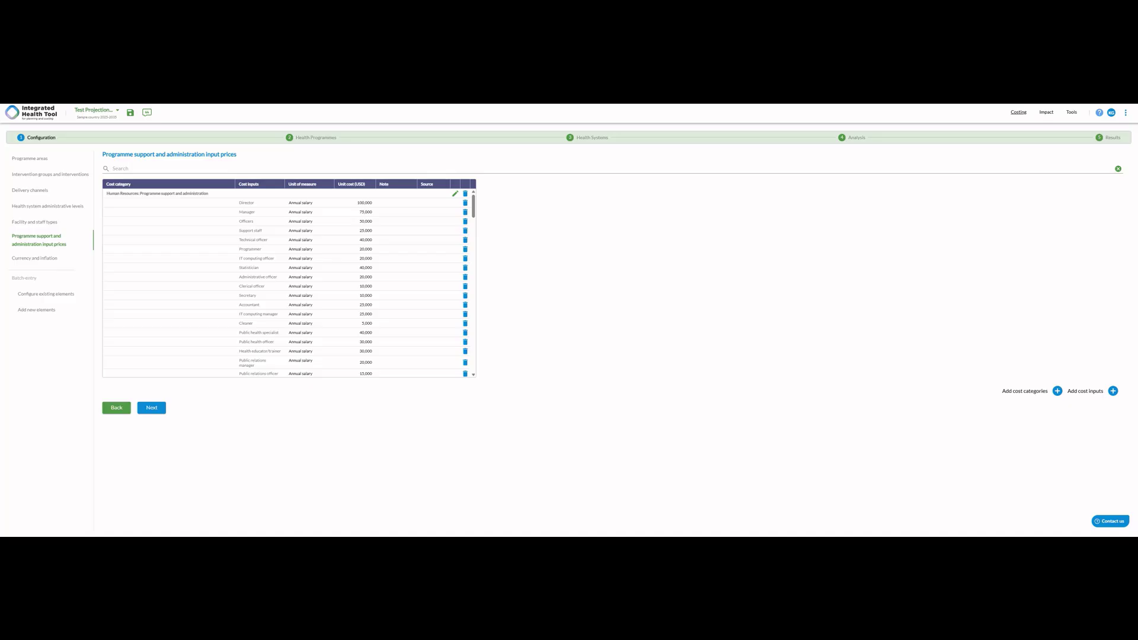
scroll(356, 230, "down", 2)
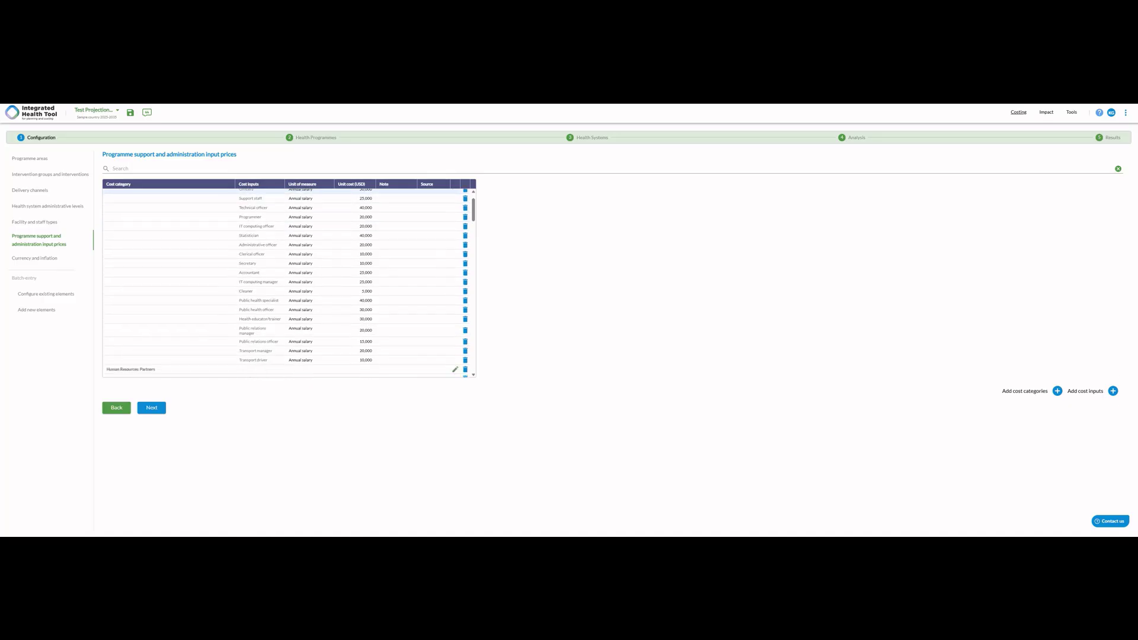
scroll(285, 284, "down", 8)
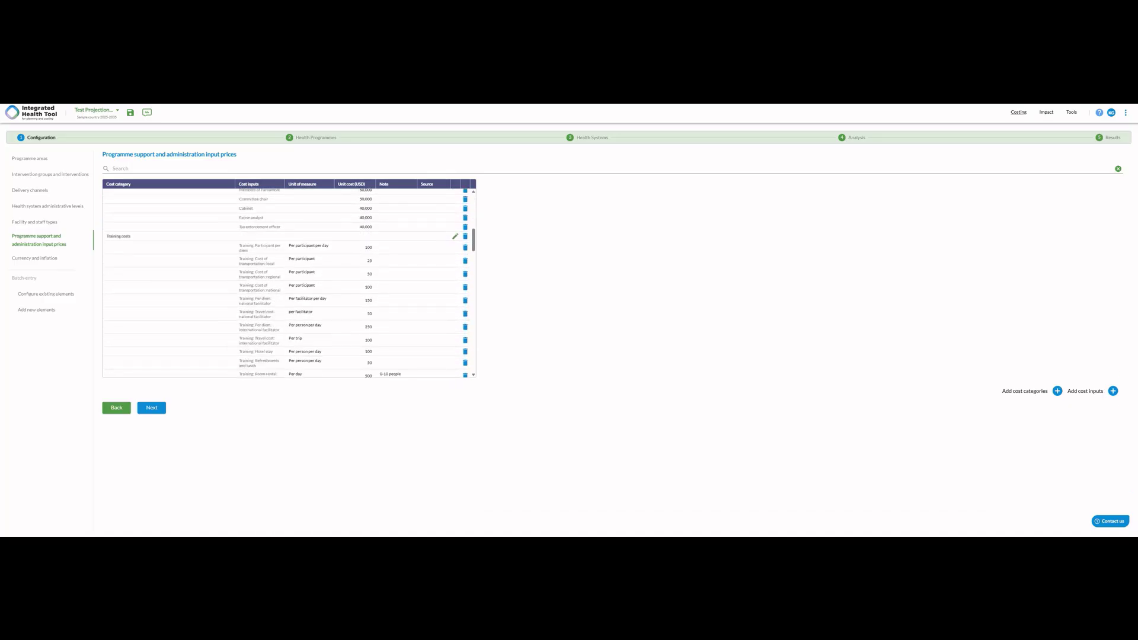
scroll(285, 283, "down", 5)
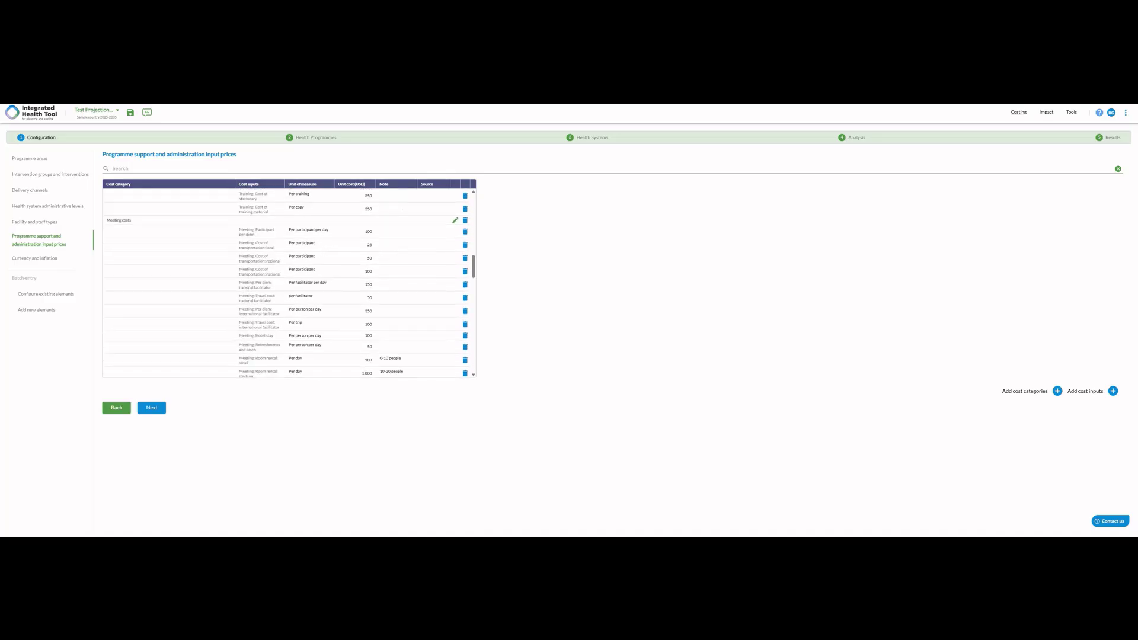
scroll(285, 283, "down", 5)
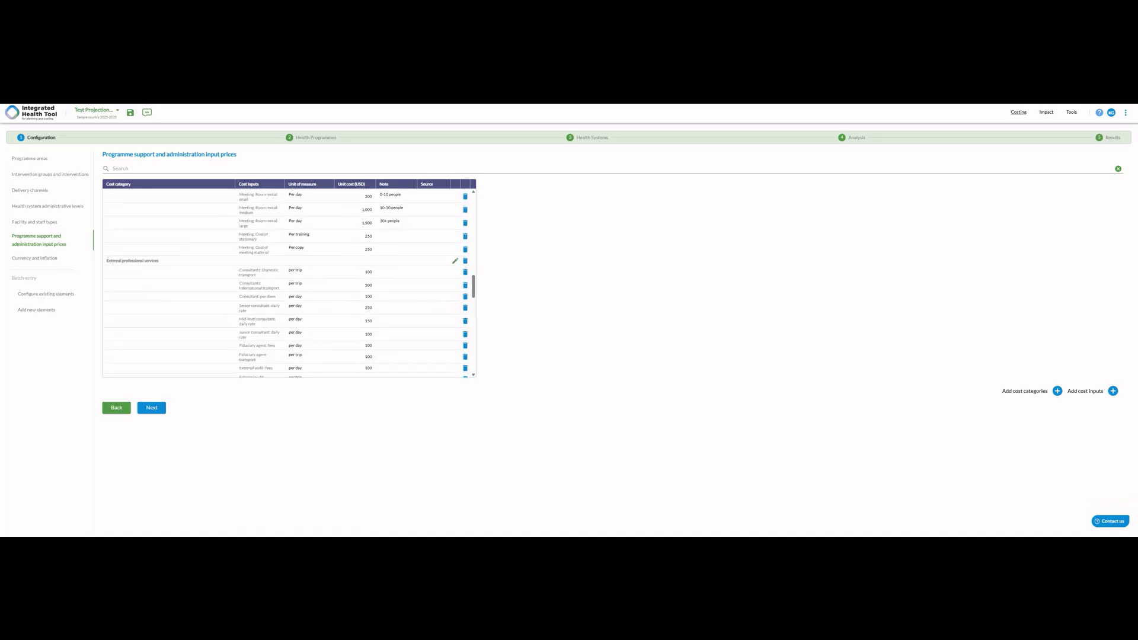
scroll(285, 283, "down", 6)
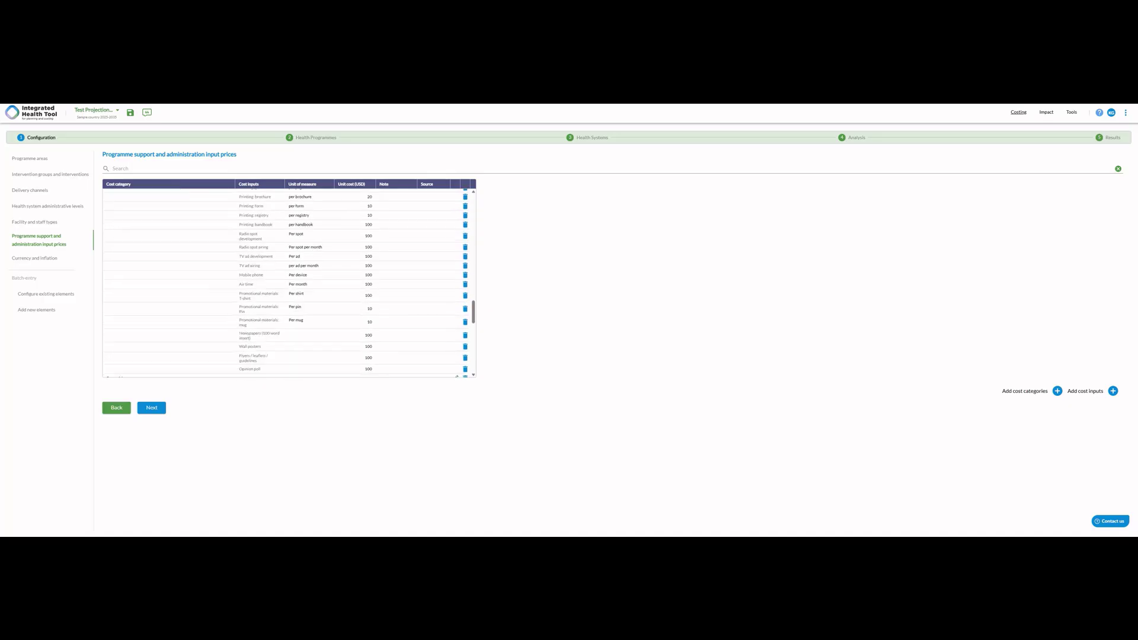
scroll(285, 284, "down", 6)
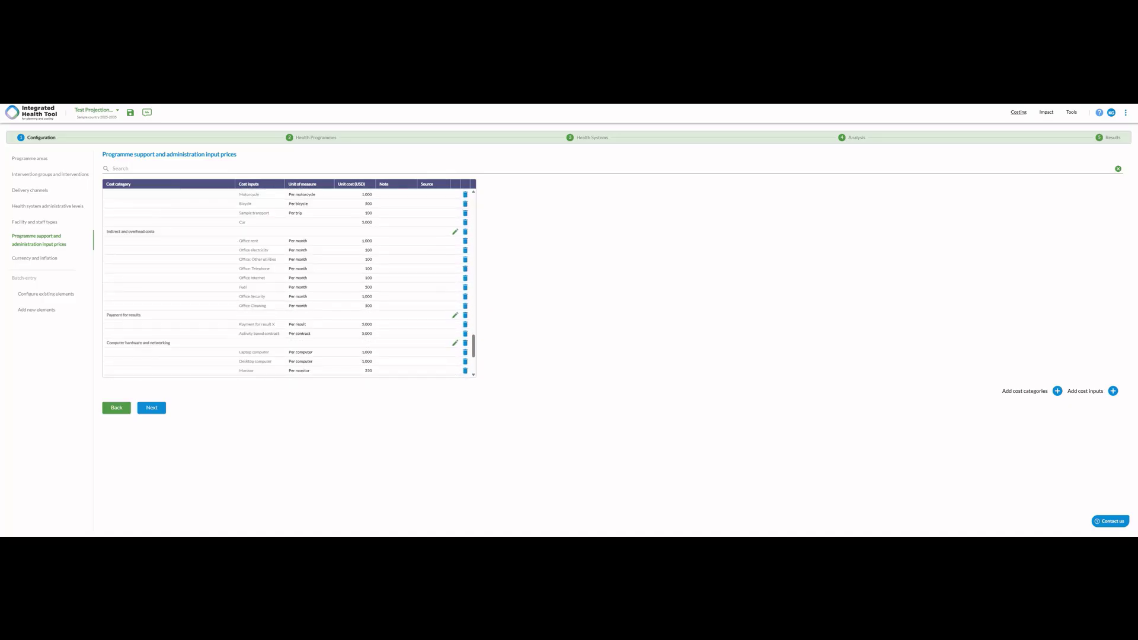
scroll(285, 283, "down", 4)
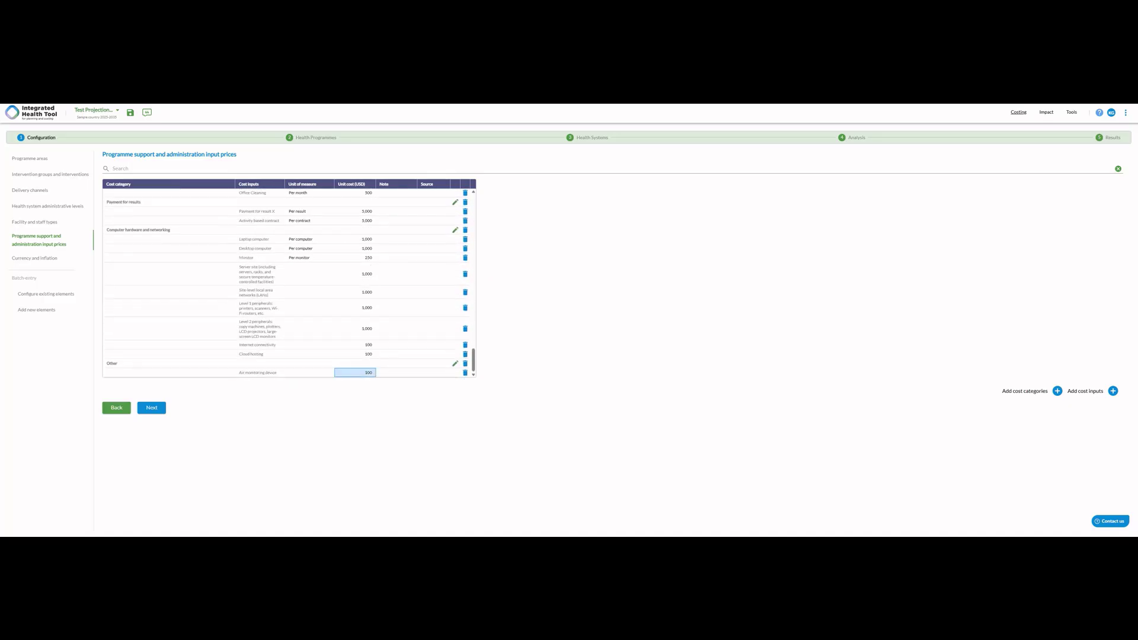
- Add two custom cost categories named Test Cost Category 1 and Test Cost Category 2
left_click(1057, 390)
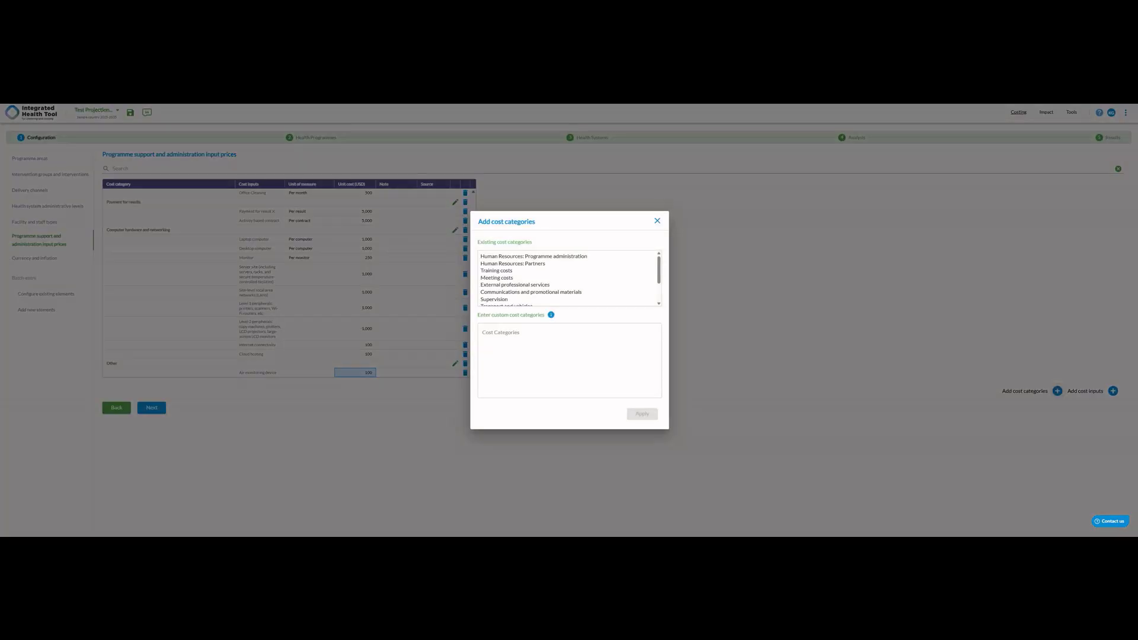
scroll(569, 278, "down", 3)
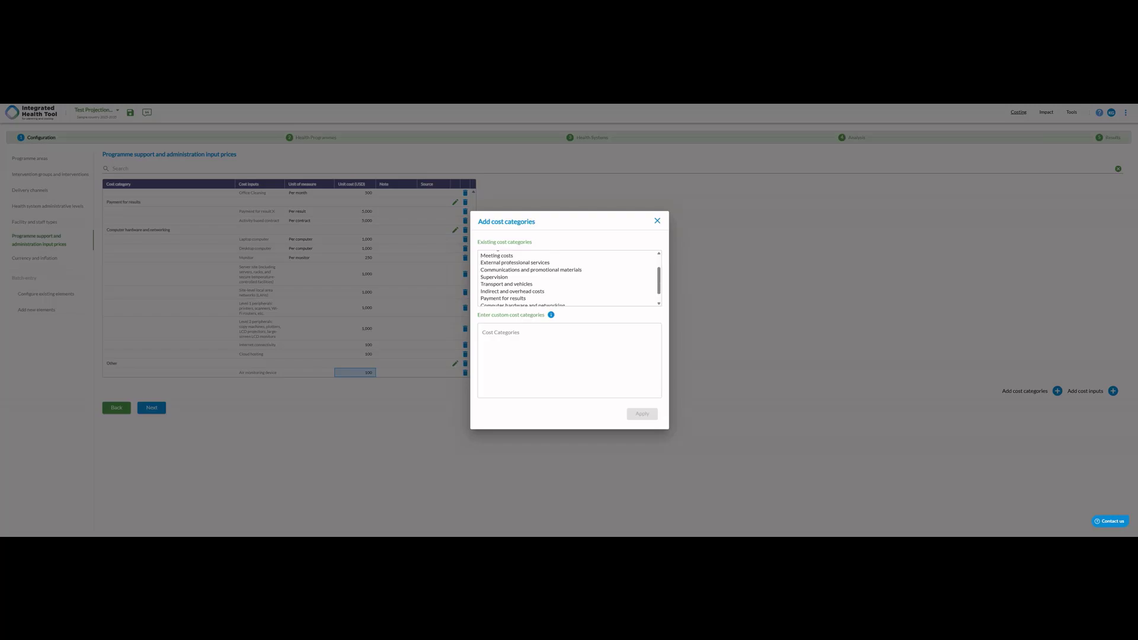
scroll(569, 278, "up", 2)
left_click(569, 360)
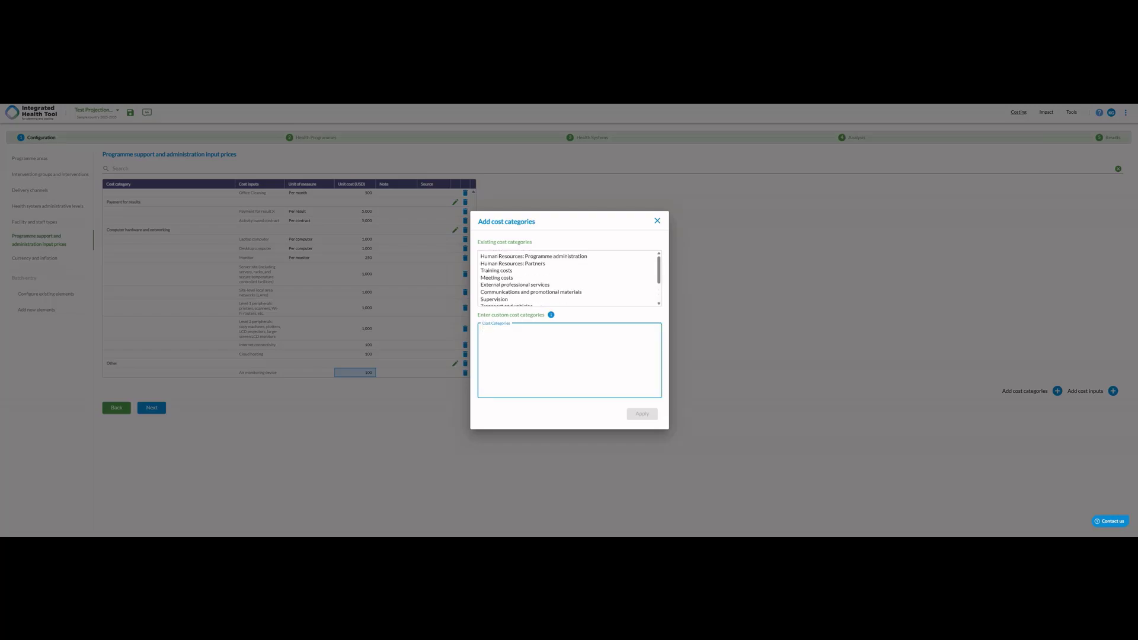
type("Test Cost Category 2")
key("ctrl+a")
key("ctrl+c")
key("Right")
key("Return")
key("ctrl+v")
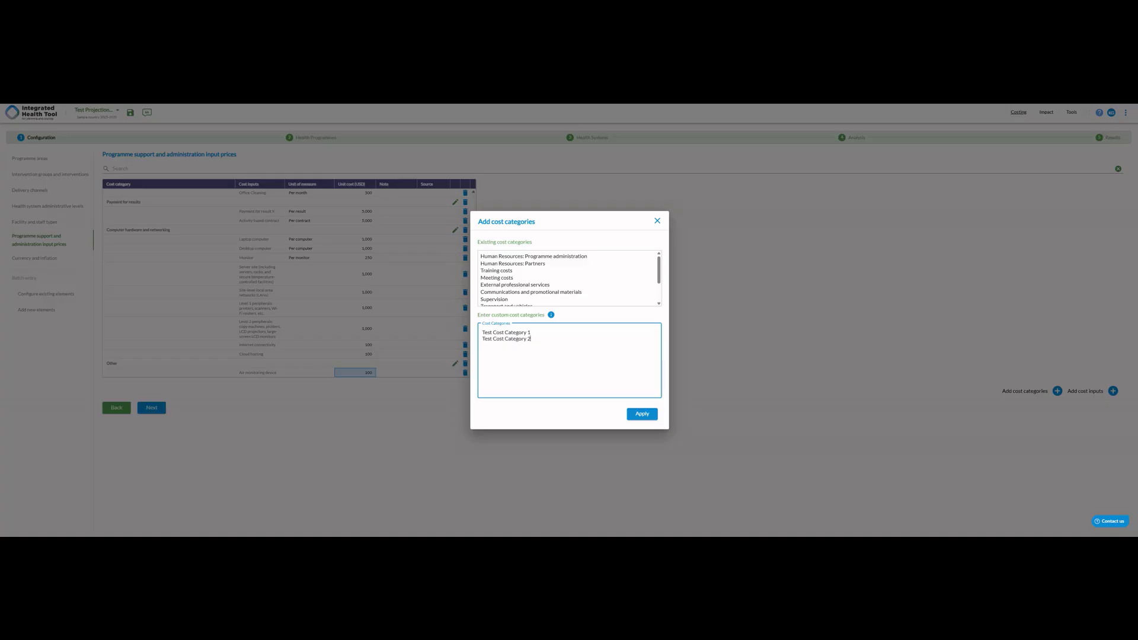
left_click(642, 414)
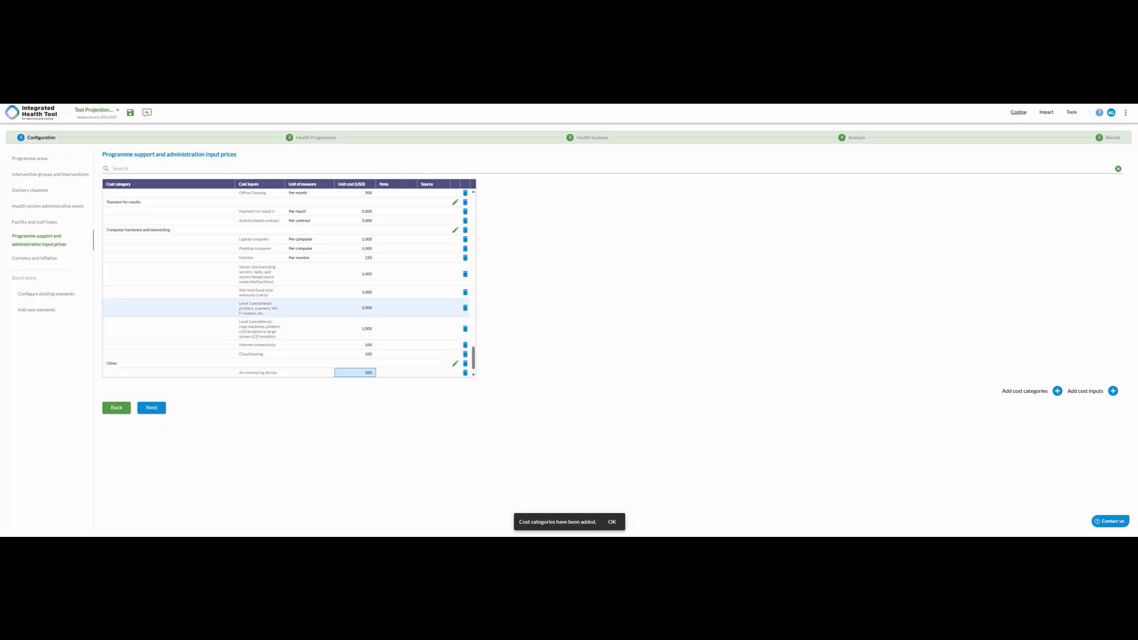
scroll(289, 285, "down", 1)
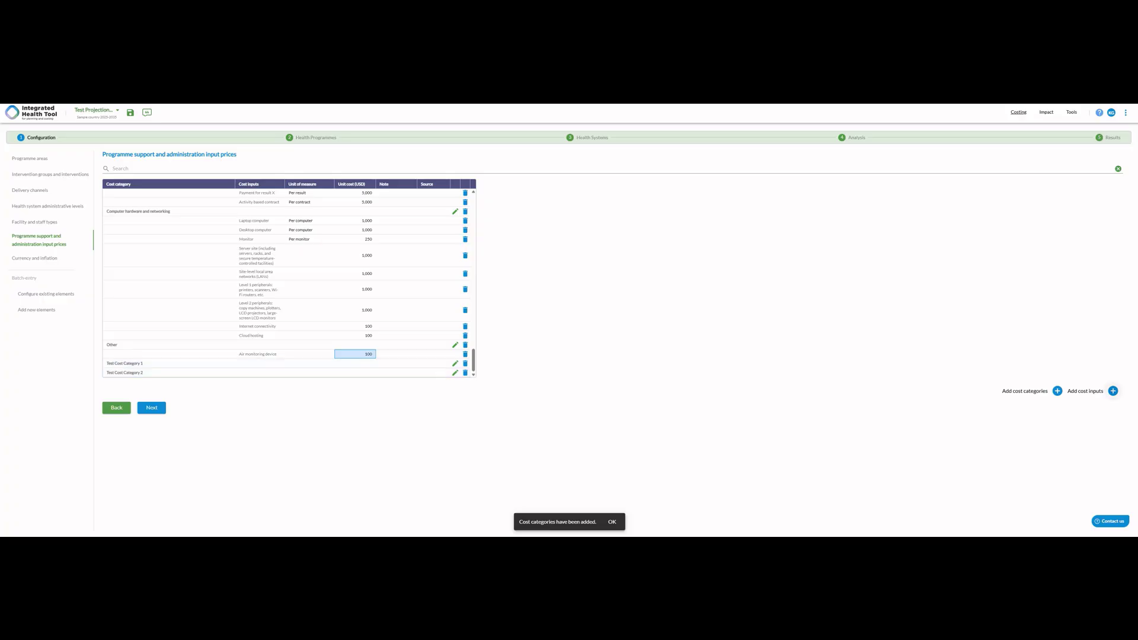
- Begin adding custom cost inputs to Test Cost Category 1 by entering Cost Input 1
left_click(1113, 391)
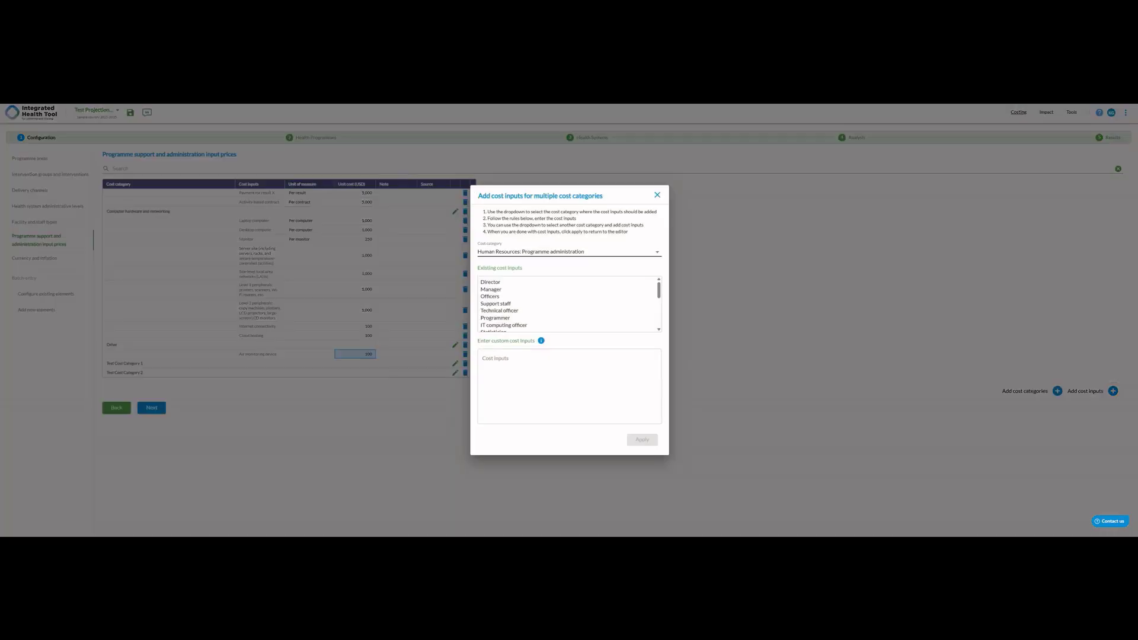
left_click(657, 252)
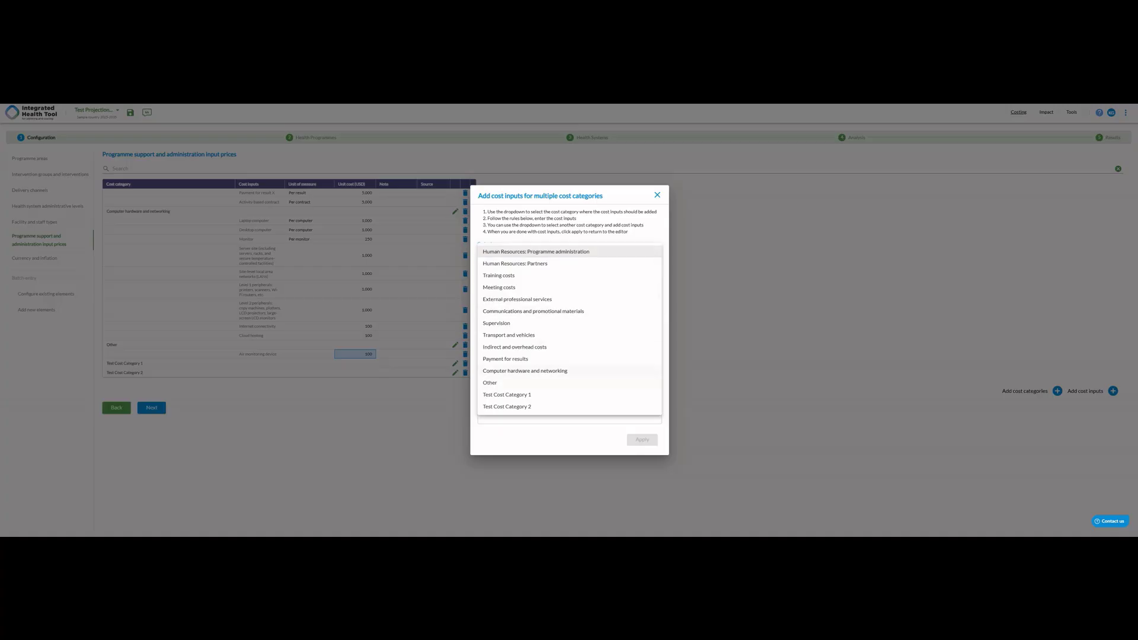
left_click(507, 395)
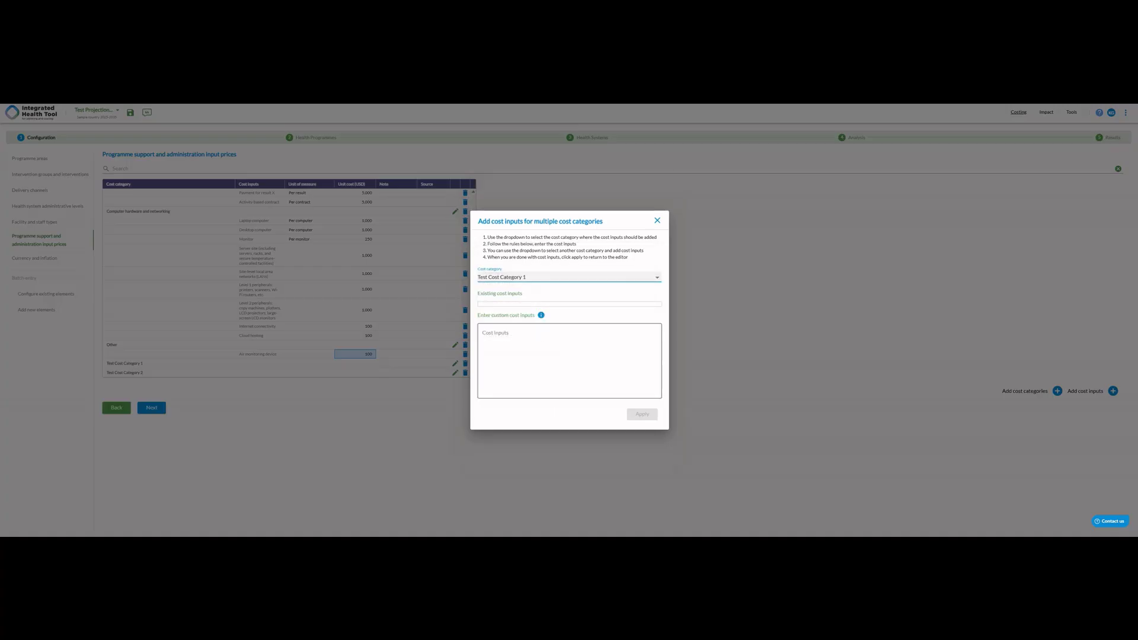
left_click(495, 333)
type("Cost (")
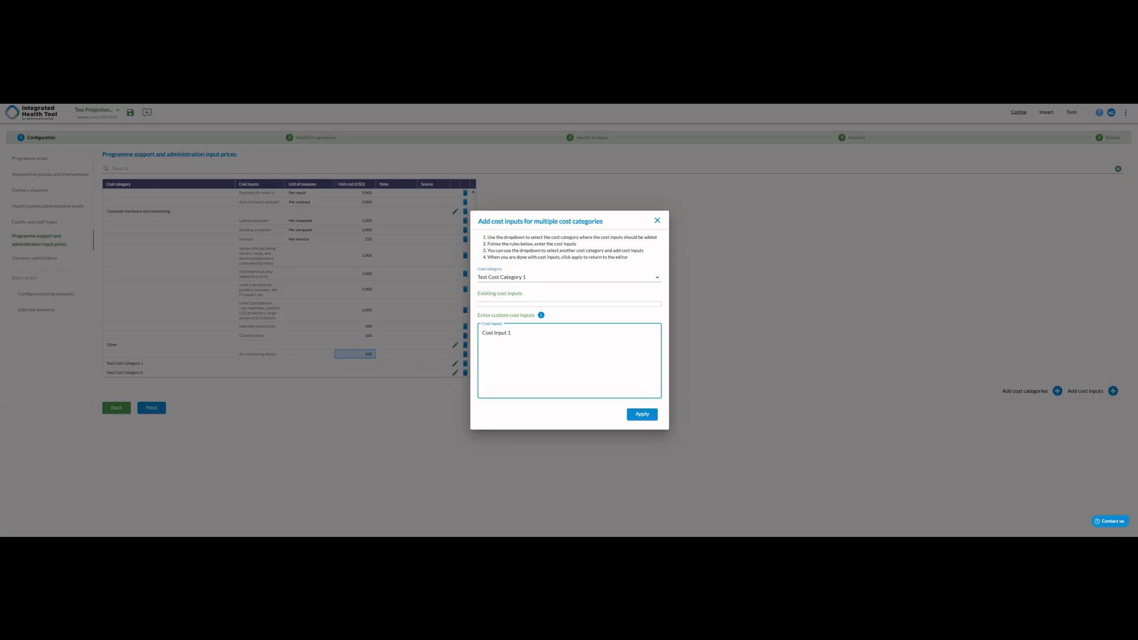
- Extend Test Cost Category 1's custom list with Cost Input 2 through Cost Input 5 and apply the additions
key("ctrl+a")
key("ctrl+c")
key("Right")
key("ctrl+v")
key("ctrl+v")
key("Return")
key("ctrl+v")
key("Return")
key("ctrl+v")
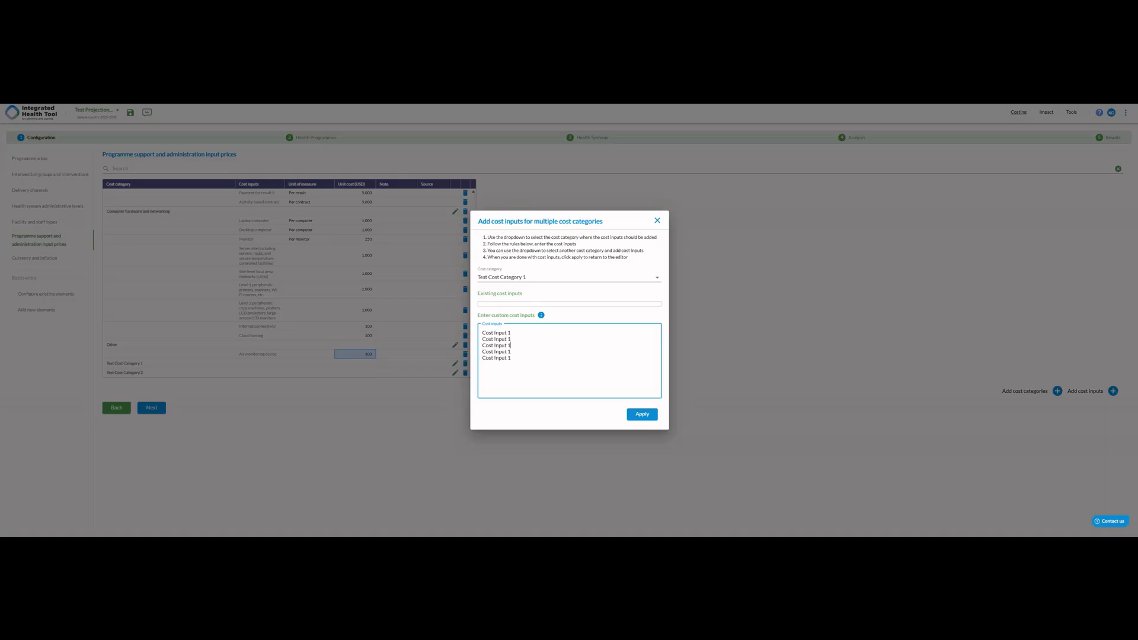
key("BackSpace")
type("3")
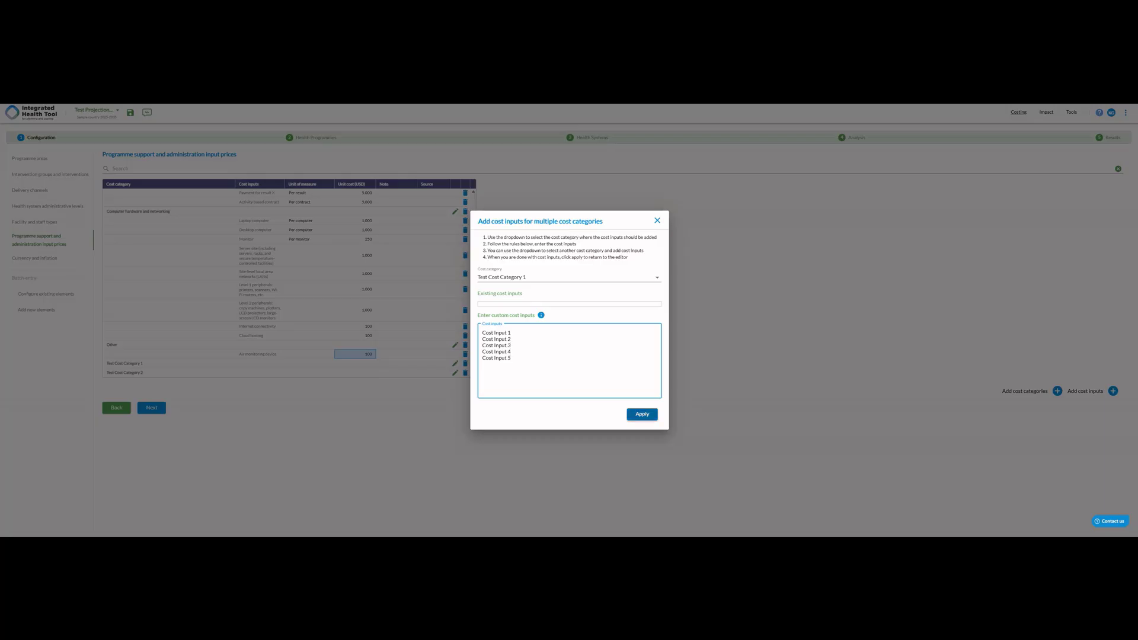
left_click(642, 414)
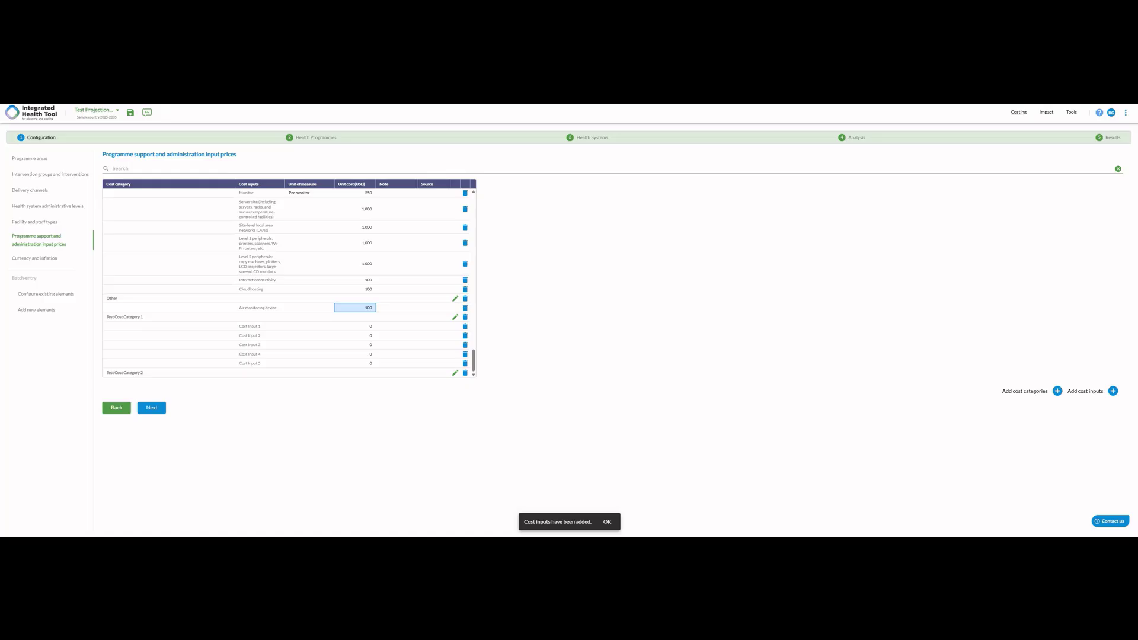
- Add the custom cost inputs Cost Input 2.1, Cost Input 2.2 and Cost Input 2.3 to Test Cost Category 2
left_click(1113, 391)
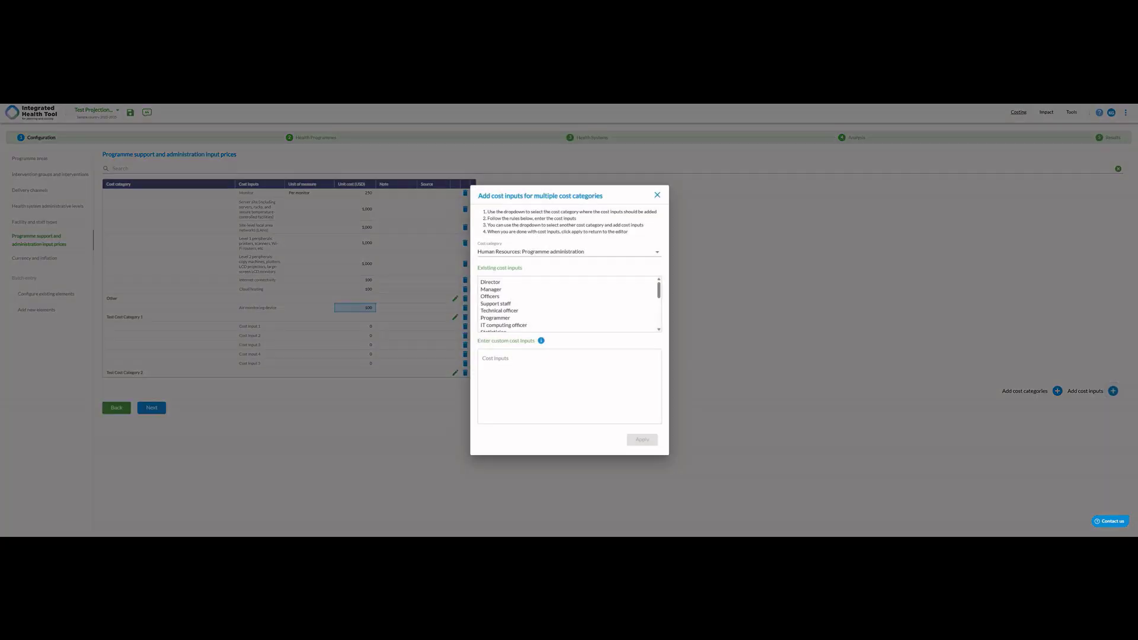
left_click(569, 252)
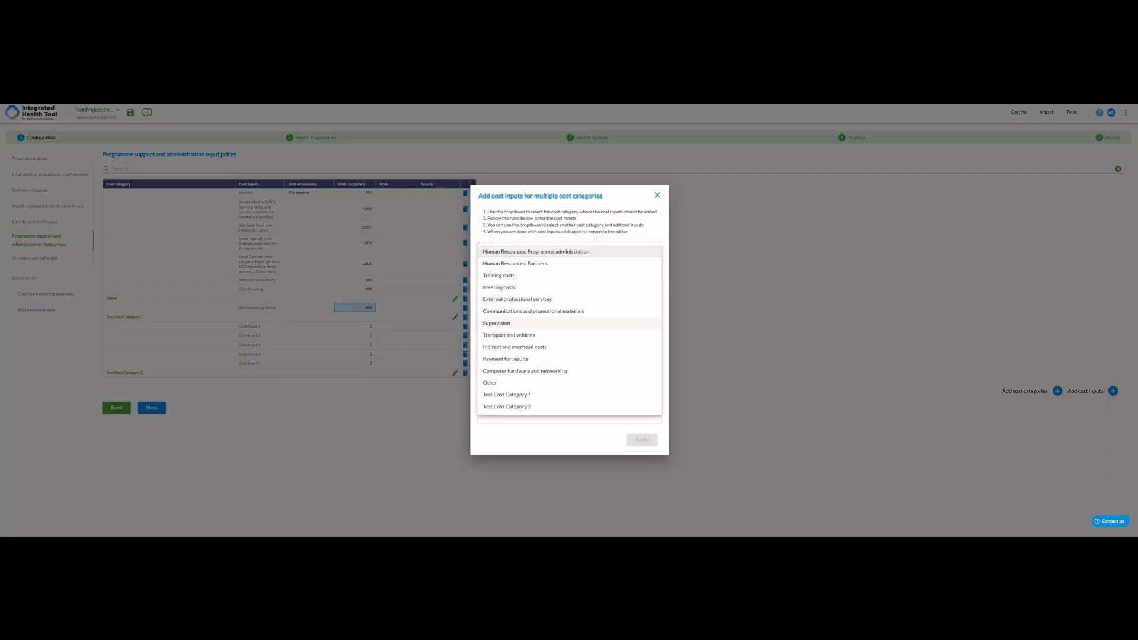
left_click(507, 407)
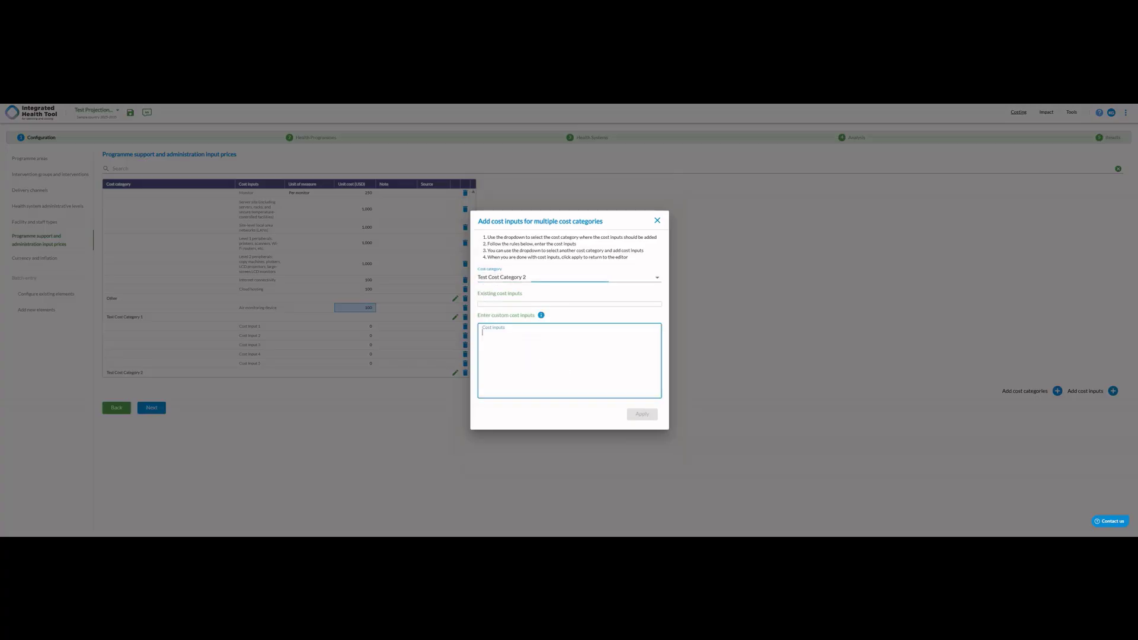
type("Cost Input 2.1")
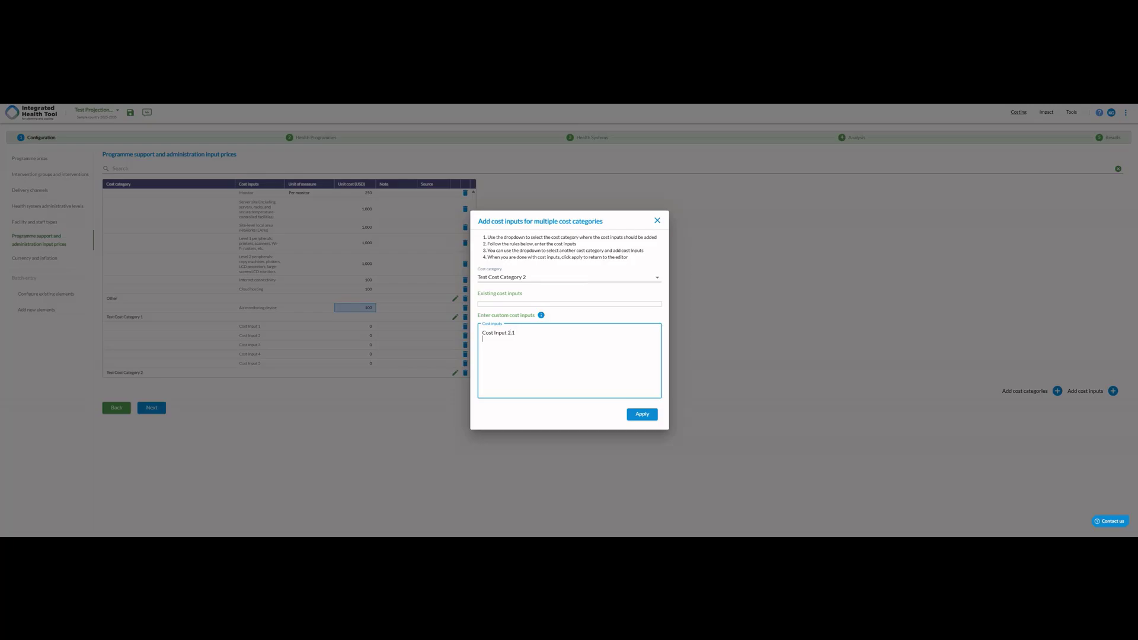
key("ctrl+a")
key("ctrl+c")
key("ctrl+v")
key("ctrl+v")
key("ctrl+v")
left_click(642, 415)
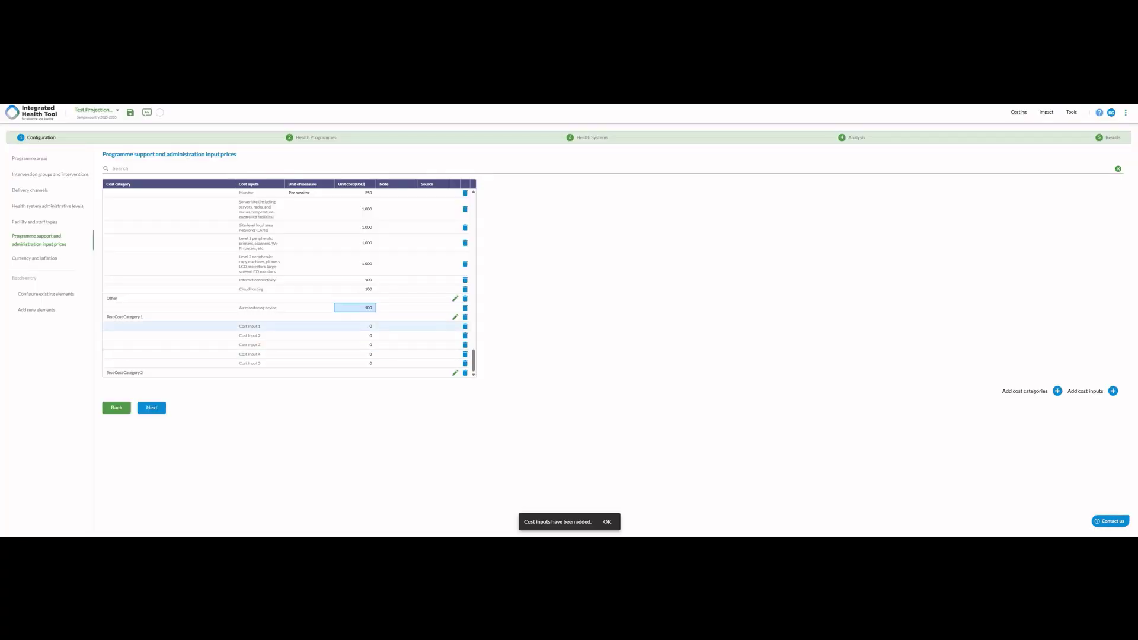
- Set the unit costs of Cost Input 1 to 5 under Test Cost Category 1 to 100, 200, 300, 400 and 500 USD
scroll(356, 326, "down", 1)
left_click(355, 299)
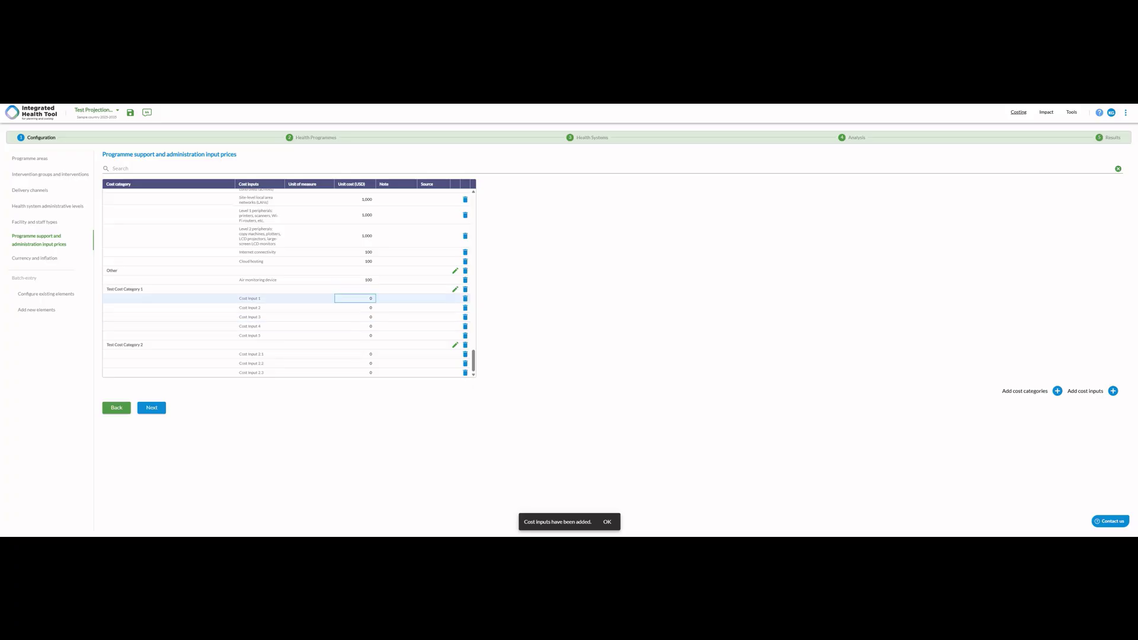
type("10")
key("Return")
type("200")
key("Return")
type("300")
key("Return")
key("Return")
key("Return")
type("500")
- Set the unit costs of Cost Input 2.1, 2.2 and 2.3 to 1,000, 2,000 and 3,000 USD
key("Return")
key("Return")
type("1,000")
key("Return")
type("2000")
key("Return")
type("3,000")
key("Return")
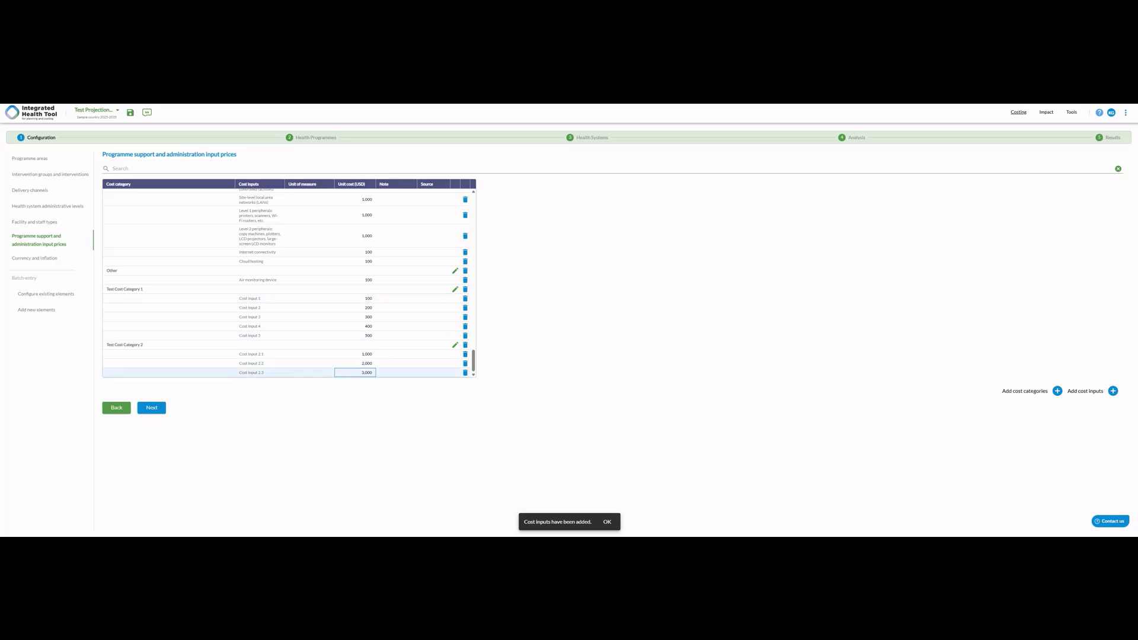
- Proceed to the currency settings, select USD as the currency and set the 2025 exchange rate to 50
left_click(152, 408)
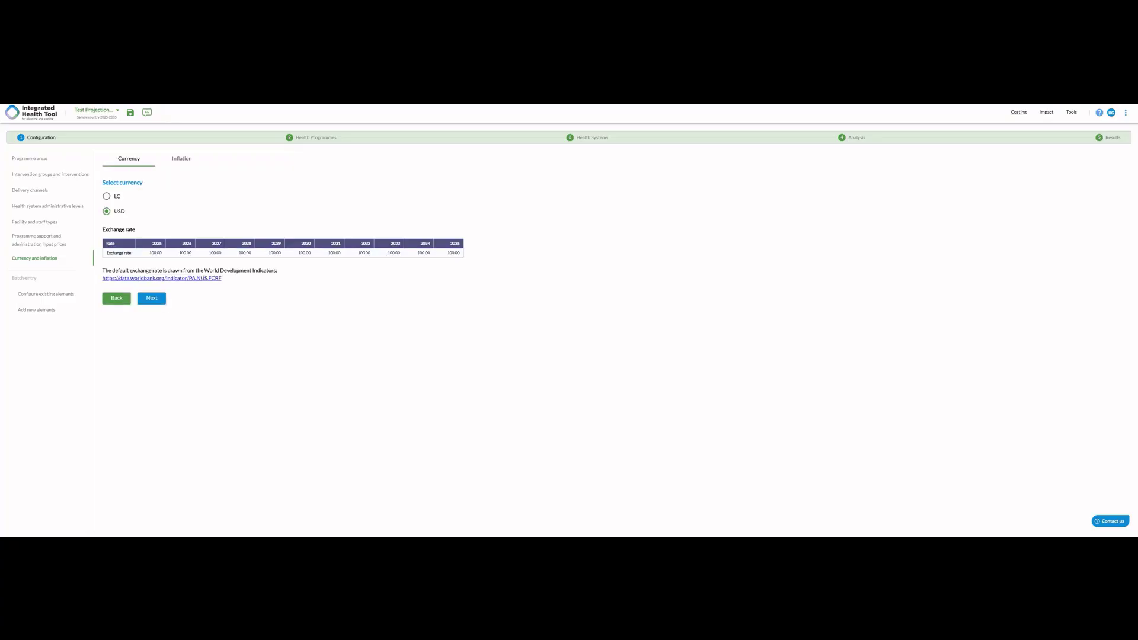
left_click(107, 196)
left_click(107, 212)
left_click(151, 253)
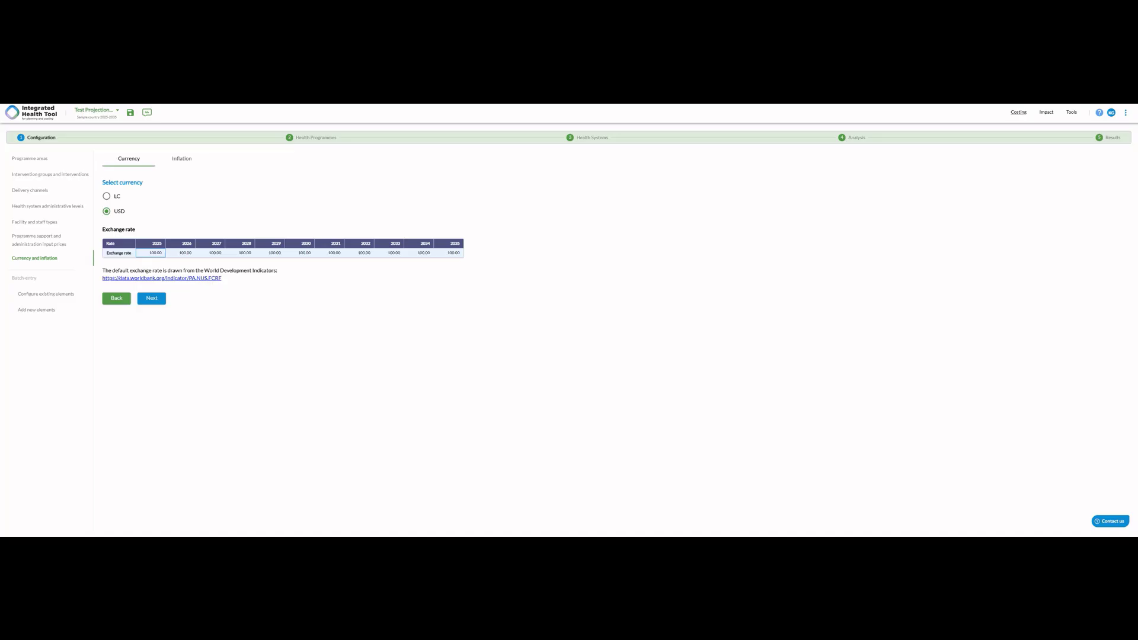
type("50")
key("Return")
- Set domestic inflation to rise from 5.00 percent in 2025 to 7.50 in 2035, and USD inflation from 3.00 to 5.00
left_click(182, 159)
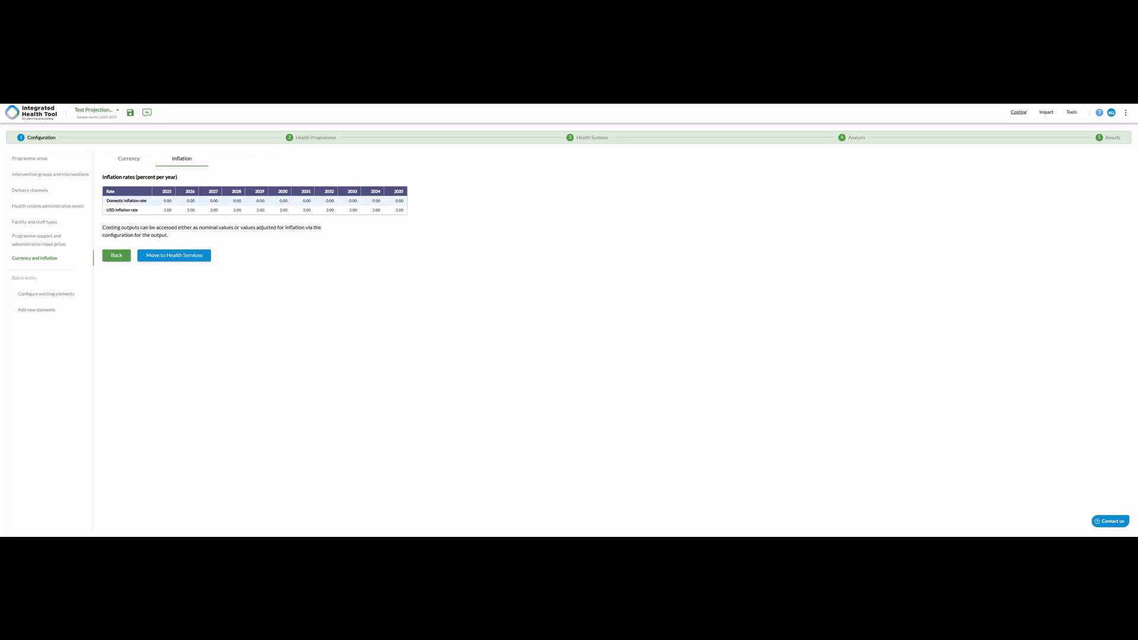
left_click(164, 201)
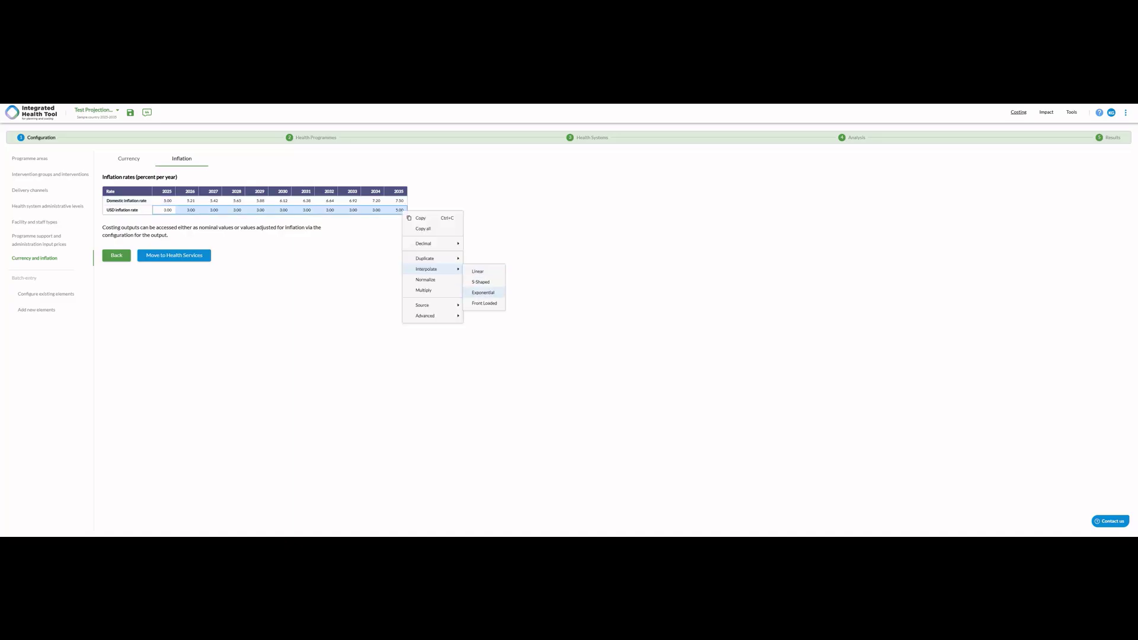
left_click(484, 292)
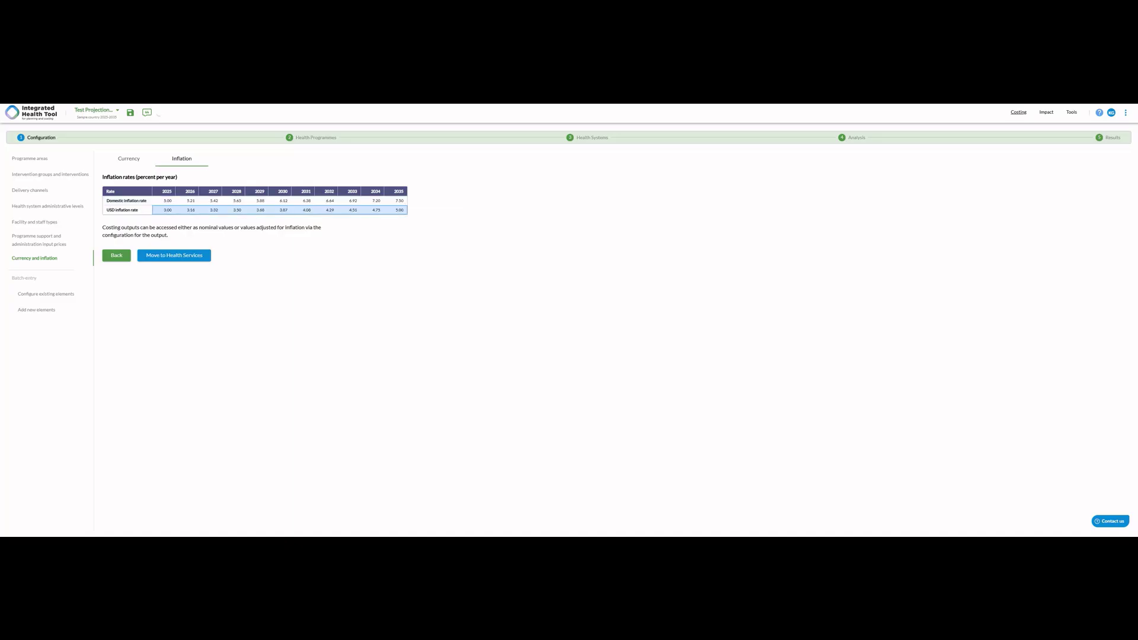